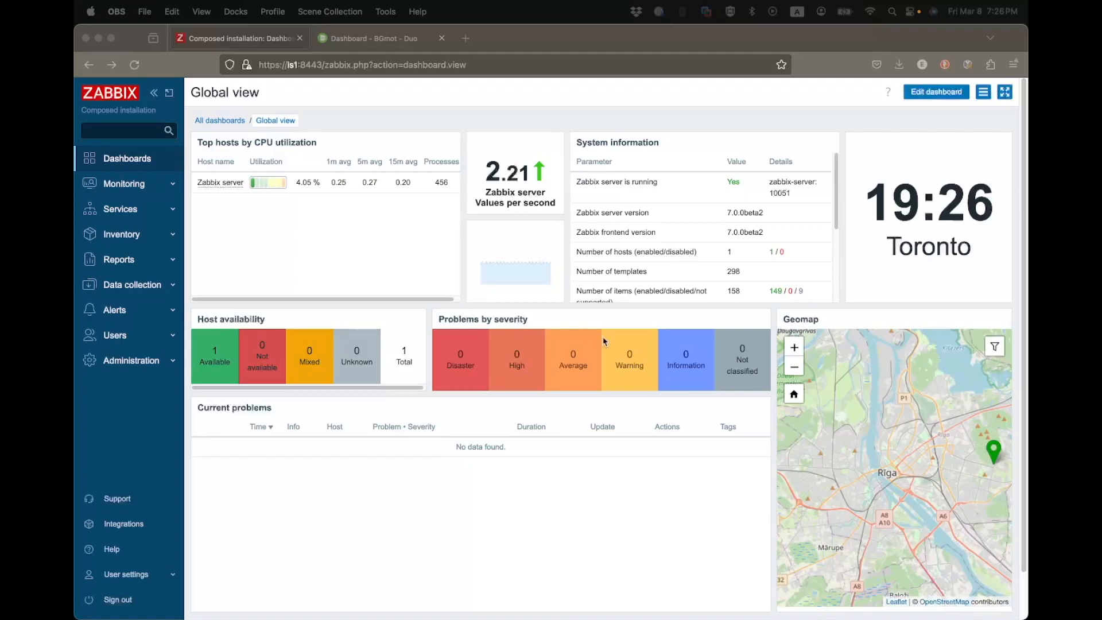
# Enable multi-factor authentication on the Authentication MFA settings page.
pyautogui.scroll(-2, 583, 527)
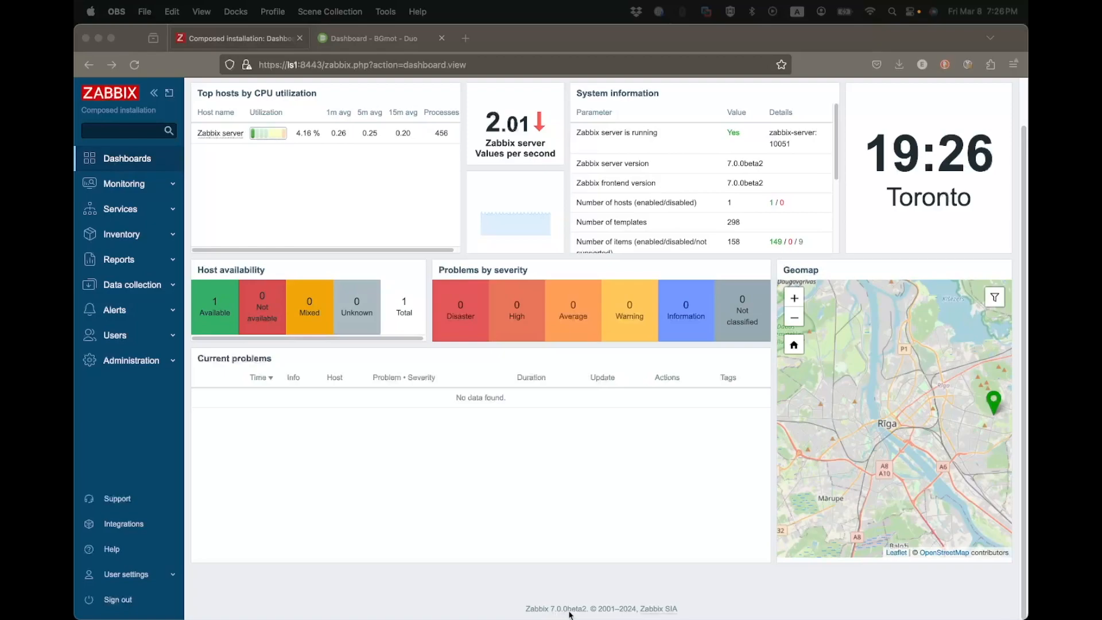
pyautogui.click(503, 406)
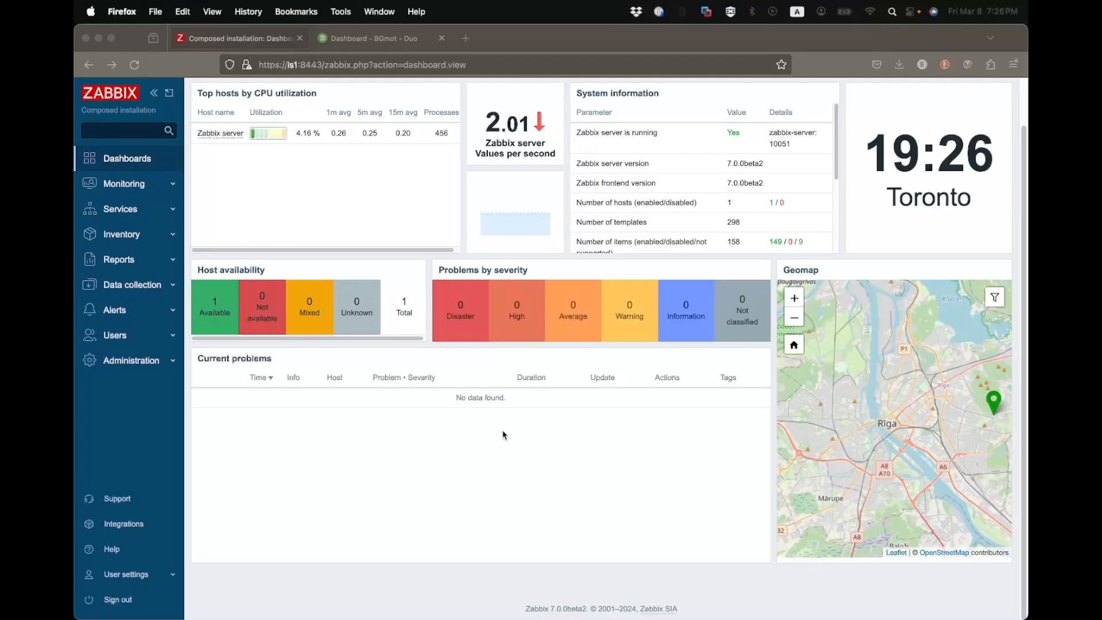
pyautogui.click(124, 335)
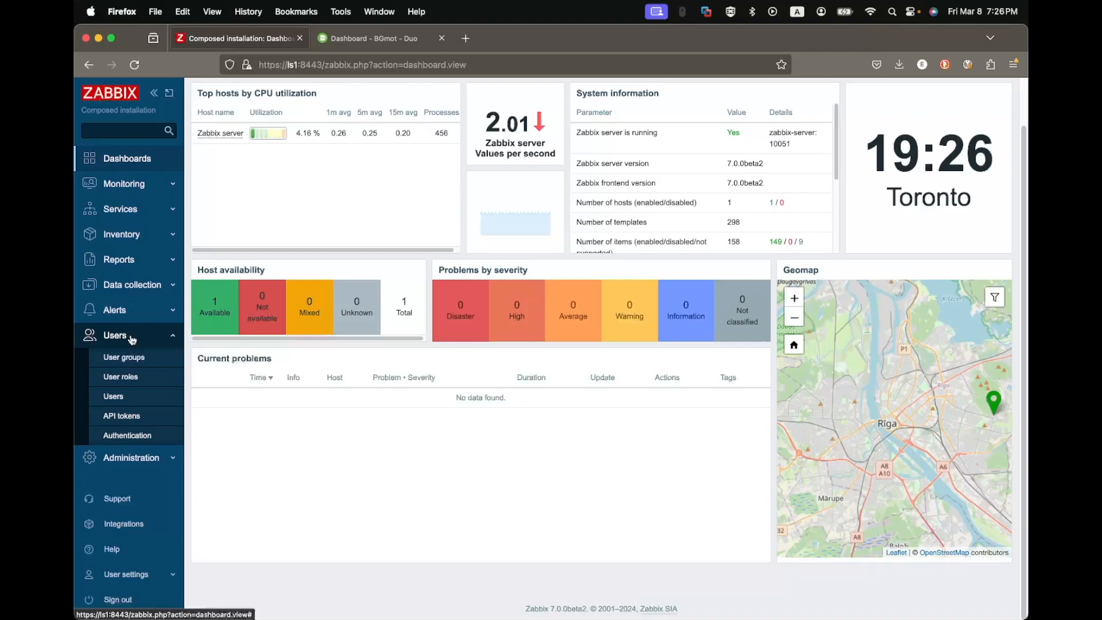
pyautogui.click(141, 434)
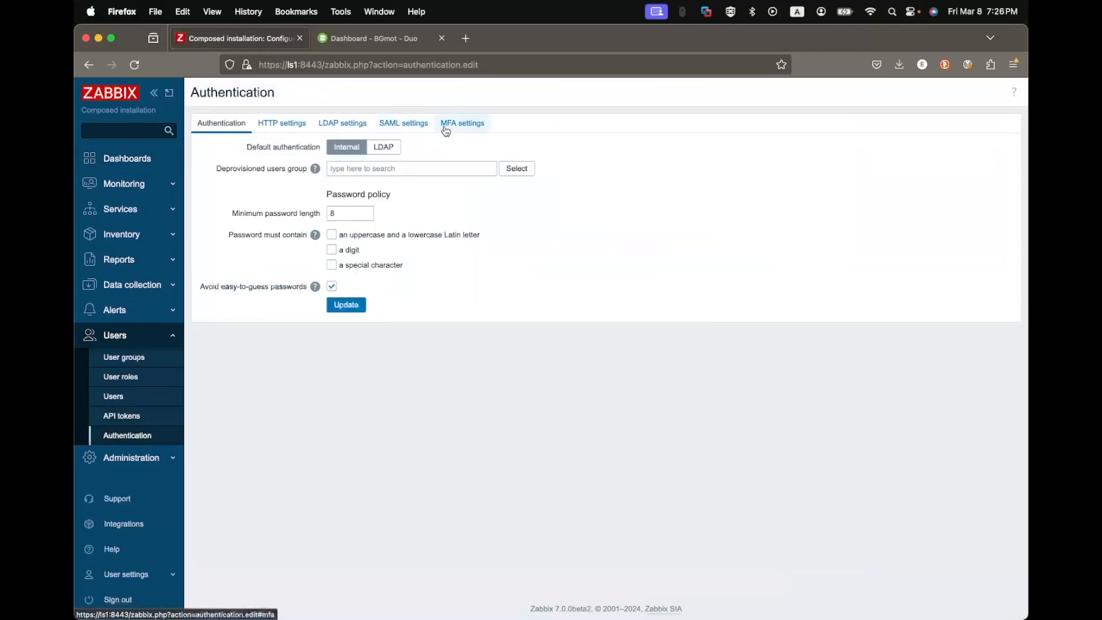
pyautogui.click(447, 130)
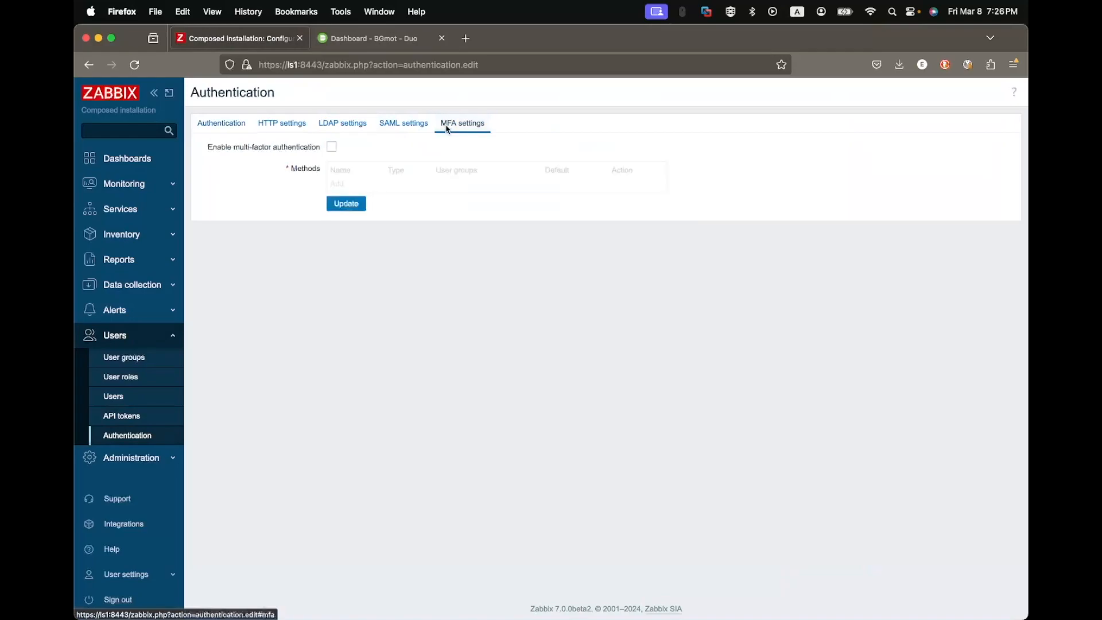
pyautogui.click(332, 147)
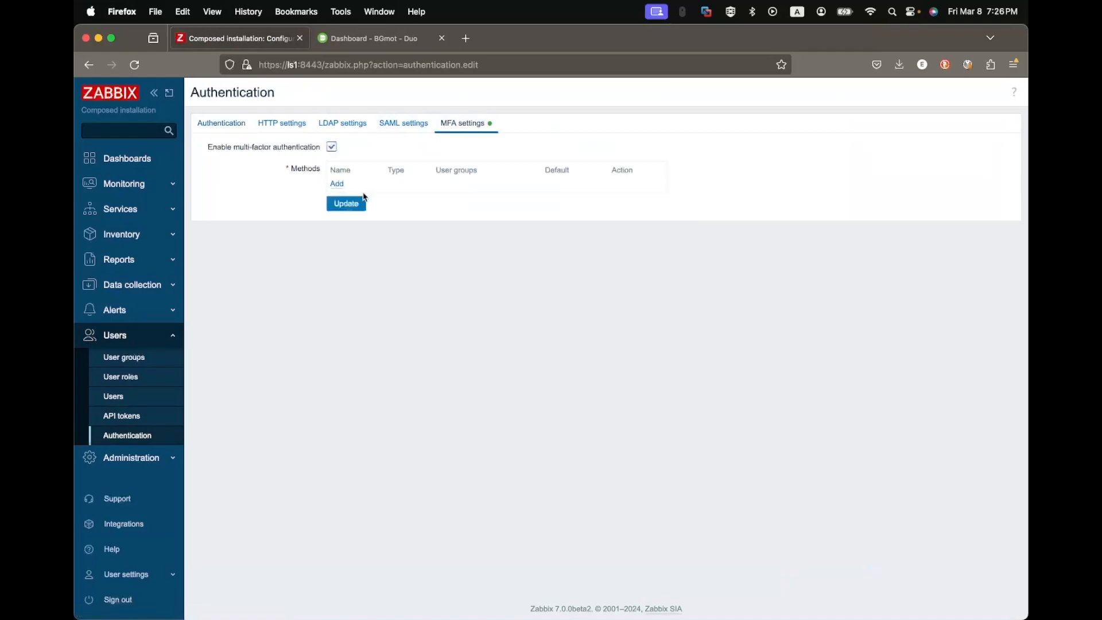
# Start a new TOTP MFA method and name it MFA1.
pyautogui.click(337, 185)
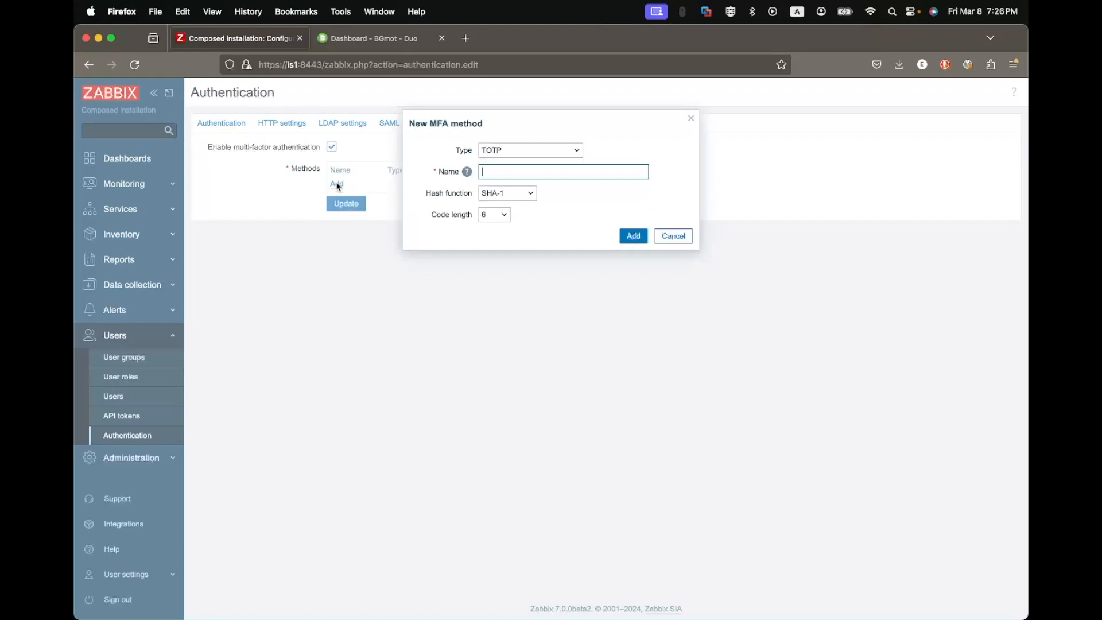
pyautogui.click(562, 152)
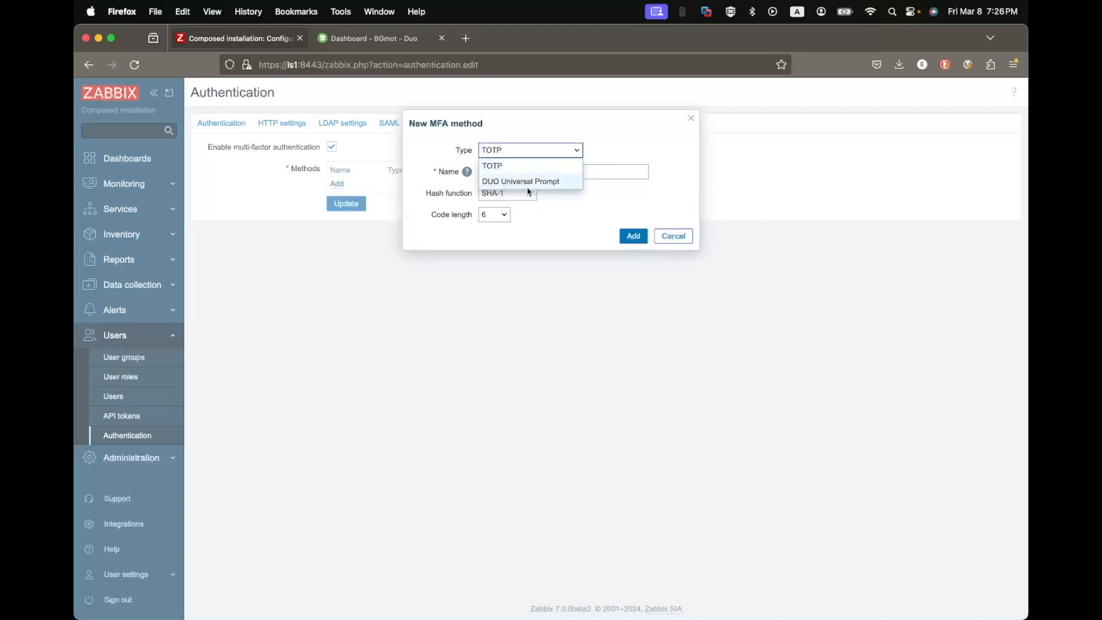
pyautogui.click(546, 166)
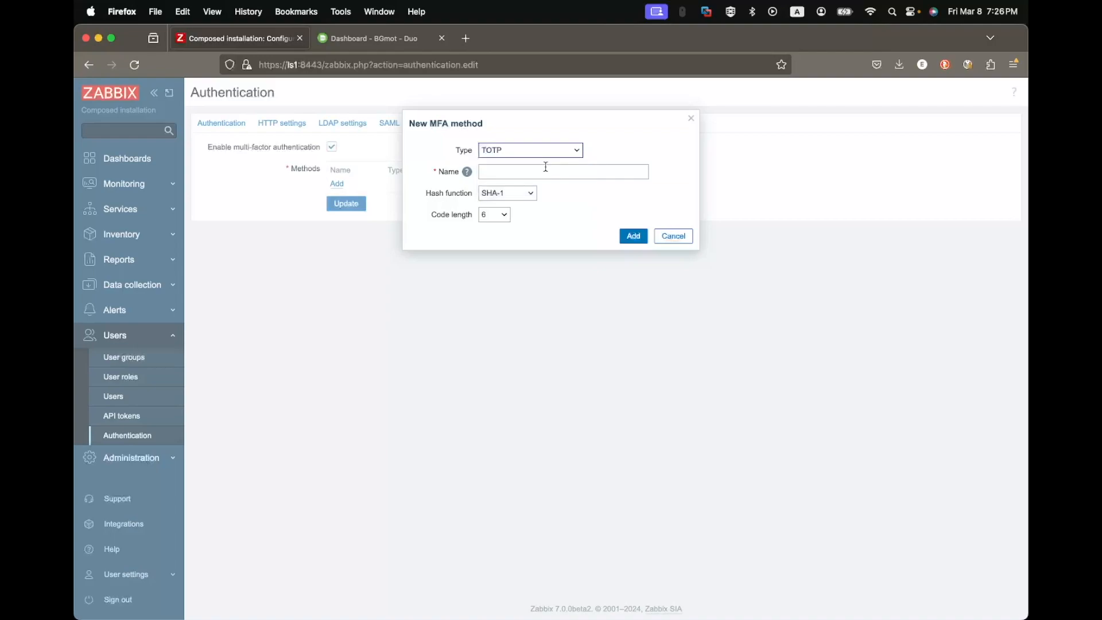
pyautogui.click(546, 168)
pyautogui.write('MFA1')
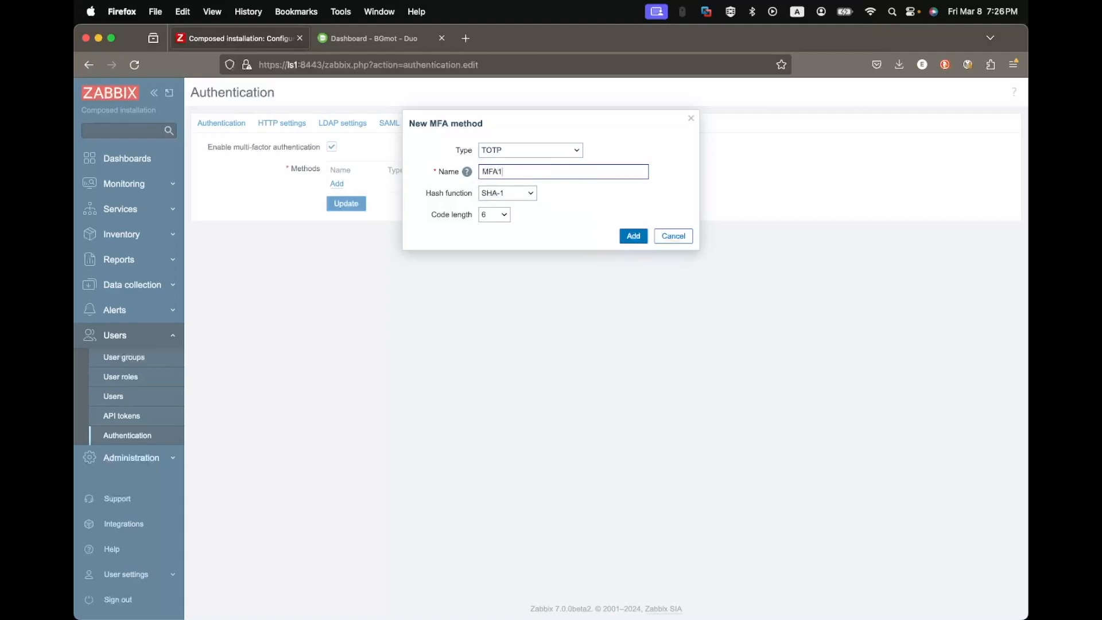
# Give MFA1 SHA-1 hashing and 6-digit codes, add it, and save the settings.
pyautogui.click(533, 194)
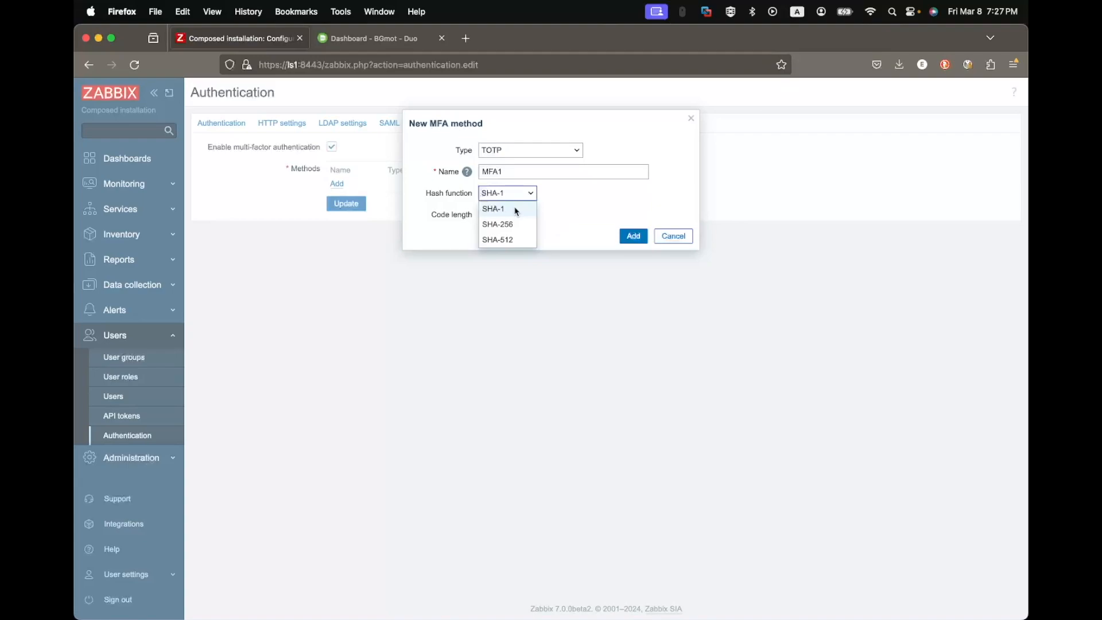
pyautogui.click(520, 240)
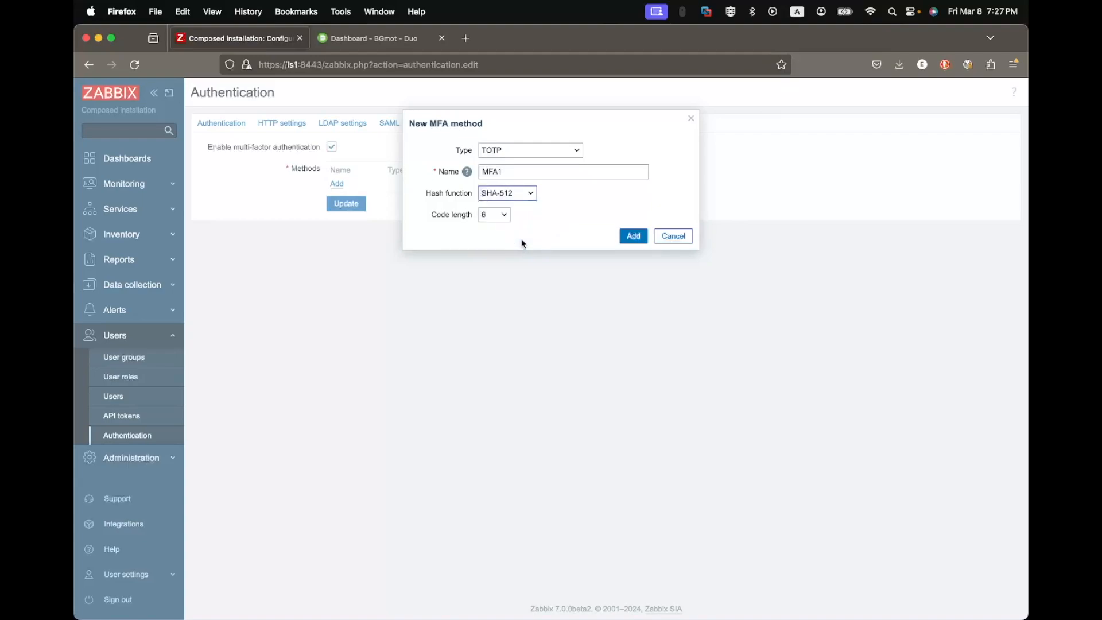
pyautogui.click(522, 198)
pyautogui.click(519, 214)
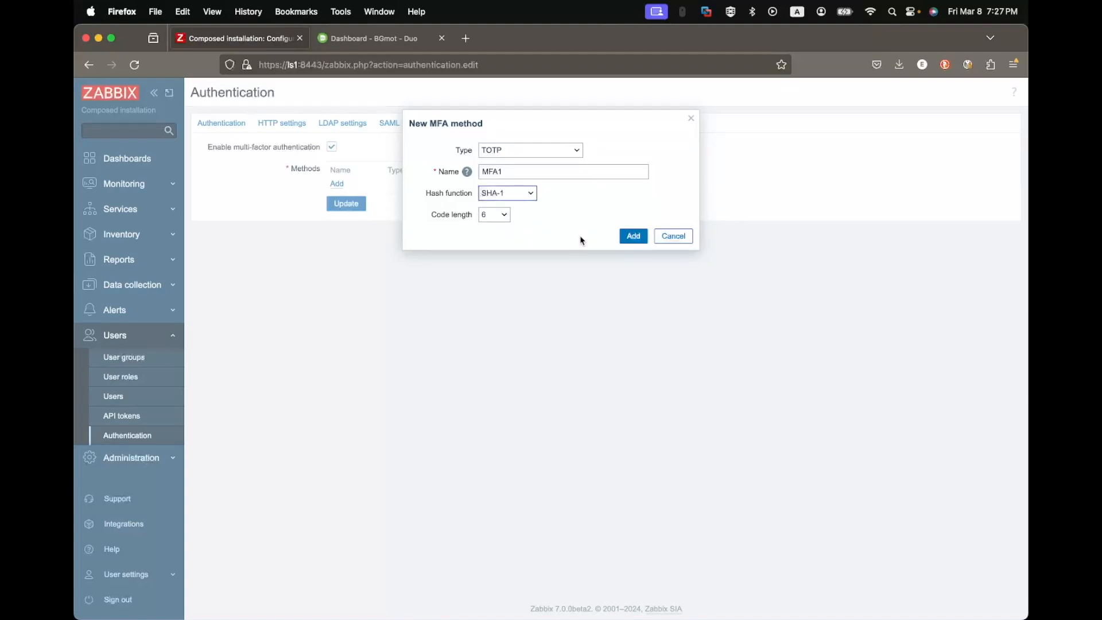
pyautogui.click(506, 215)
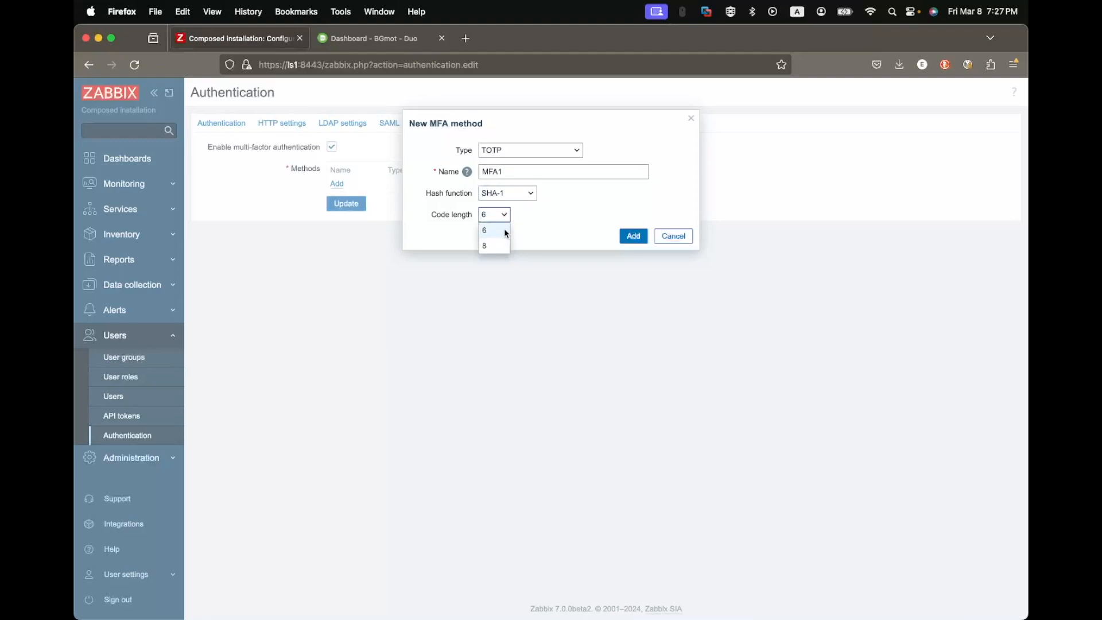
pyautogui.click(507, 232)
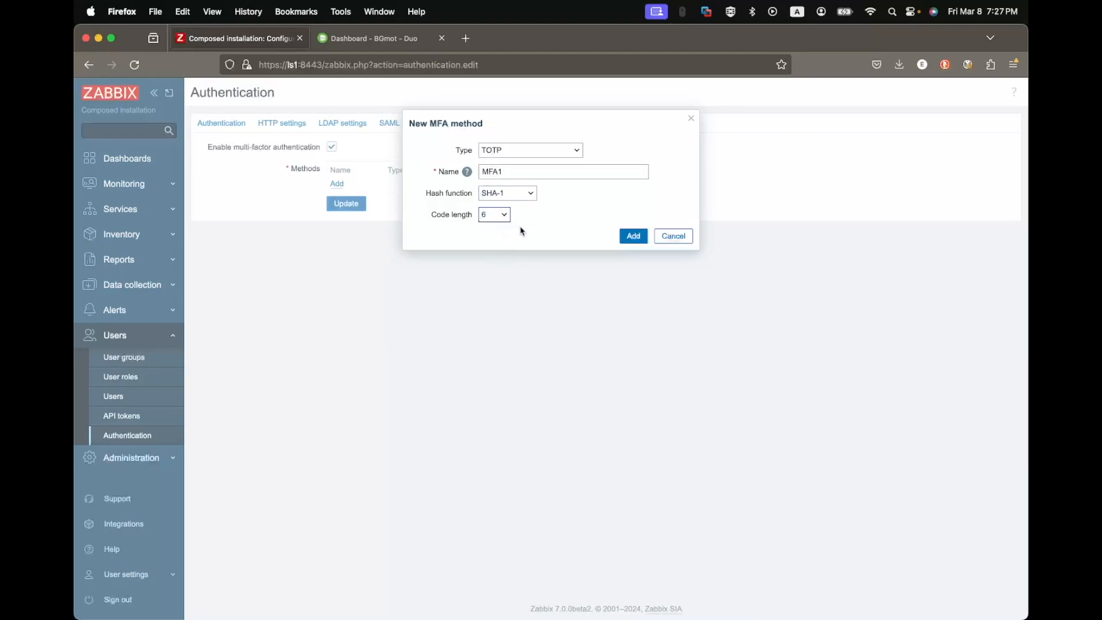
pyautogui.click(634, 237)
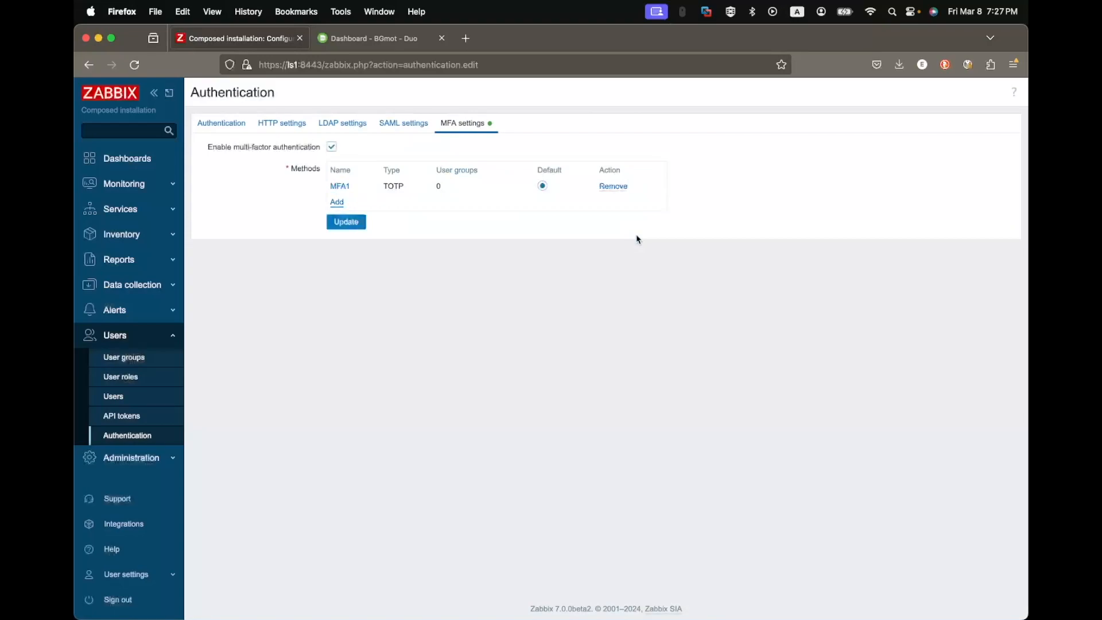
pyautogui.click(351, 223)
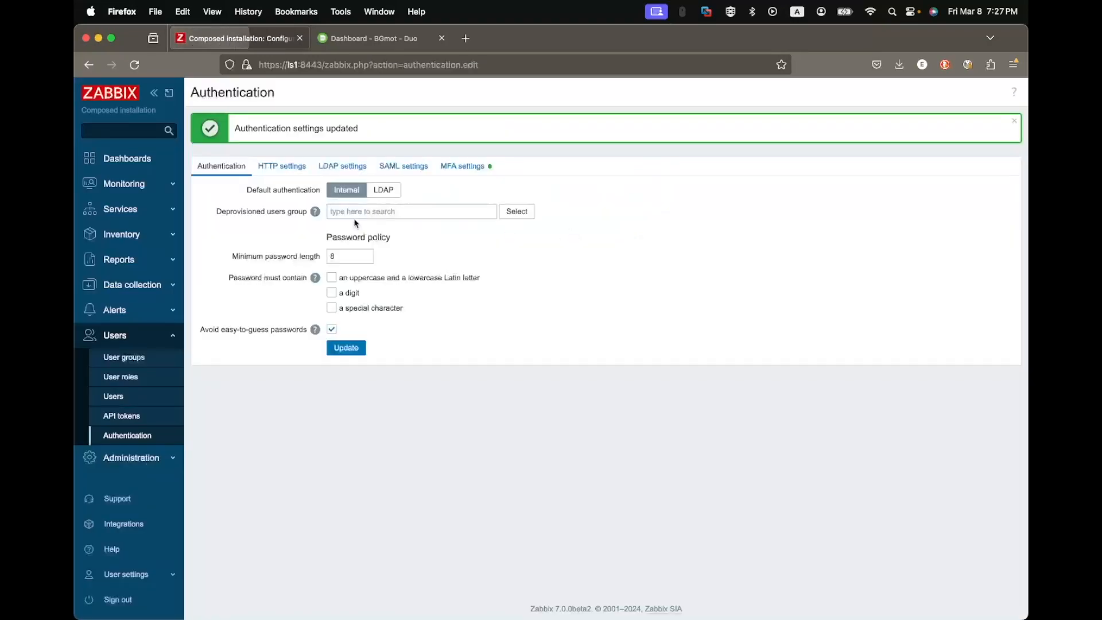
pyautogui.click(465, 167)
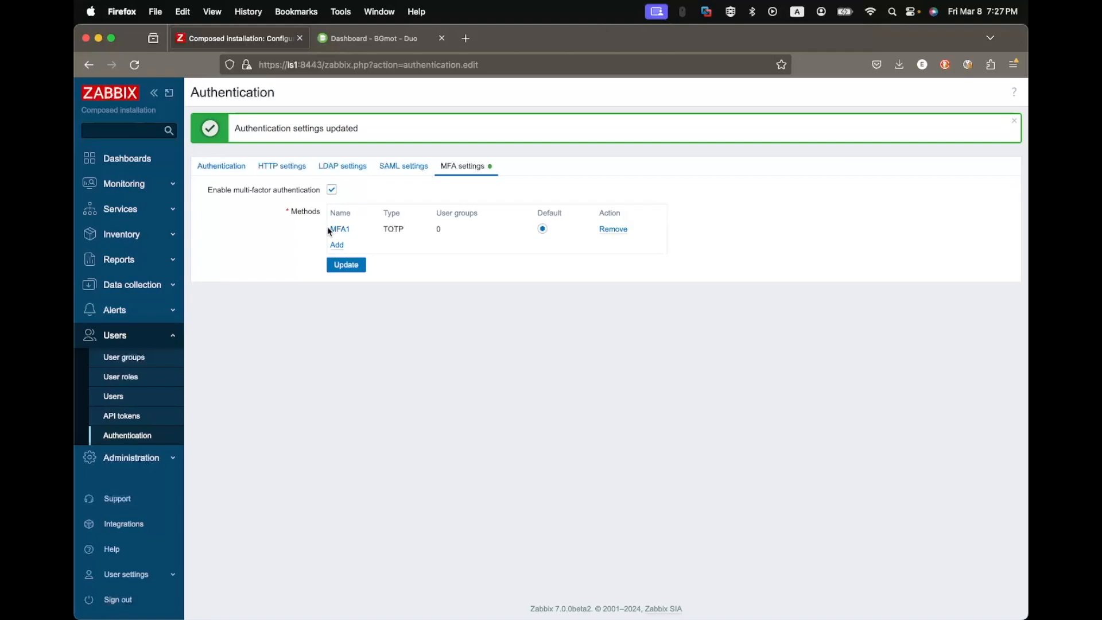
# Create a user group named Test with its multi-factor authentication set to MFA1.
pyautogui.click(152, 361)
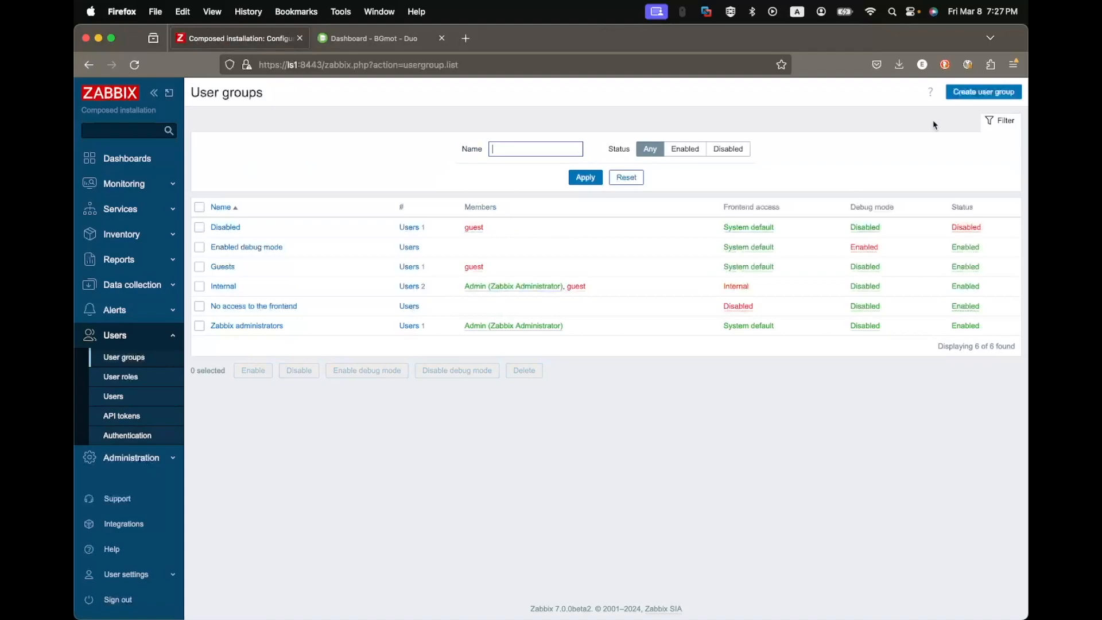
pyautogui.click(962, 93)
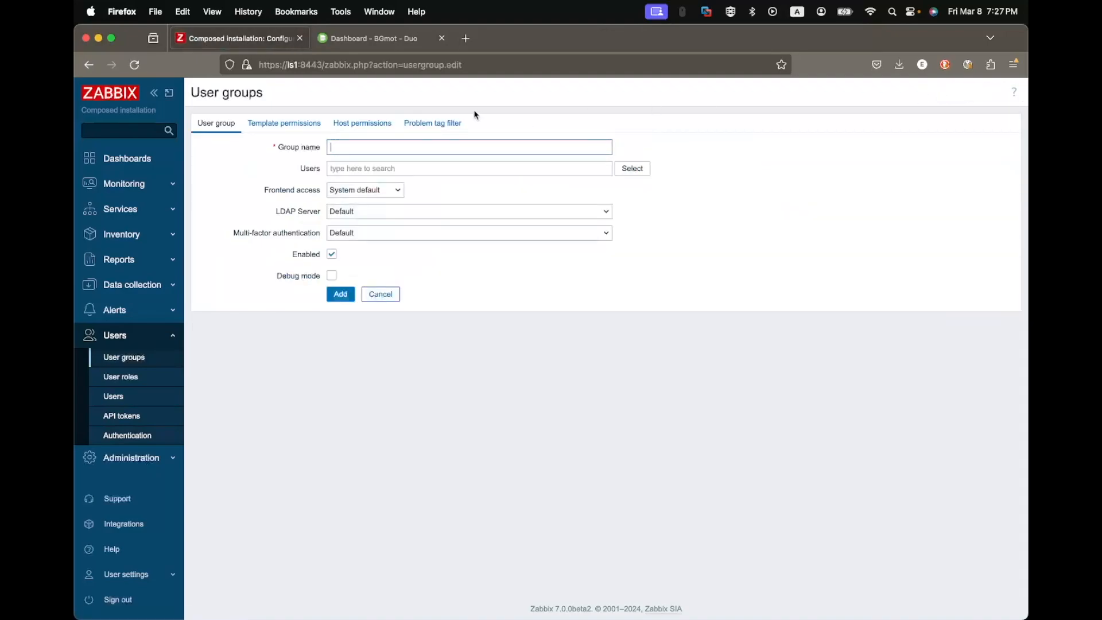
pyautogui.write('test')
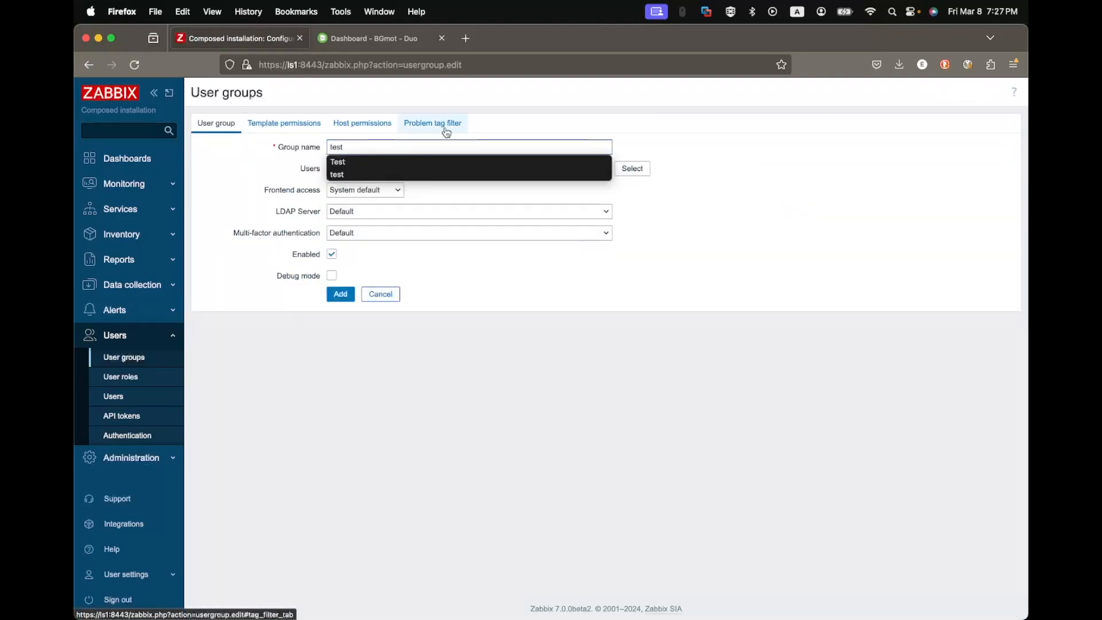
pyautogui.click(382, 163)
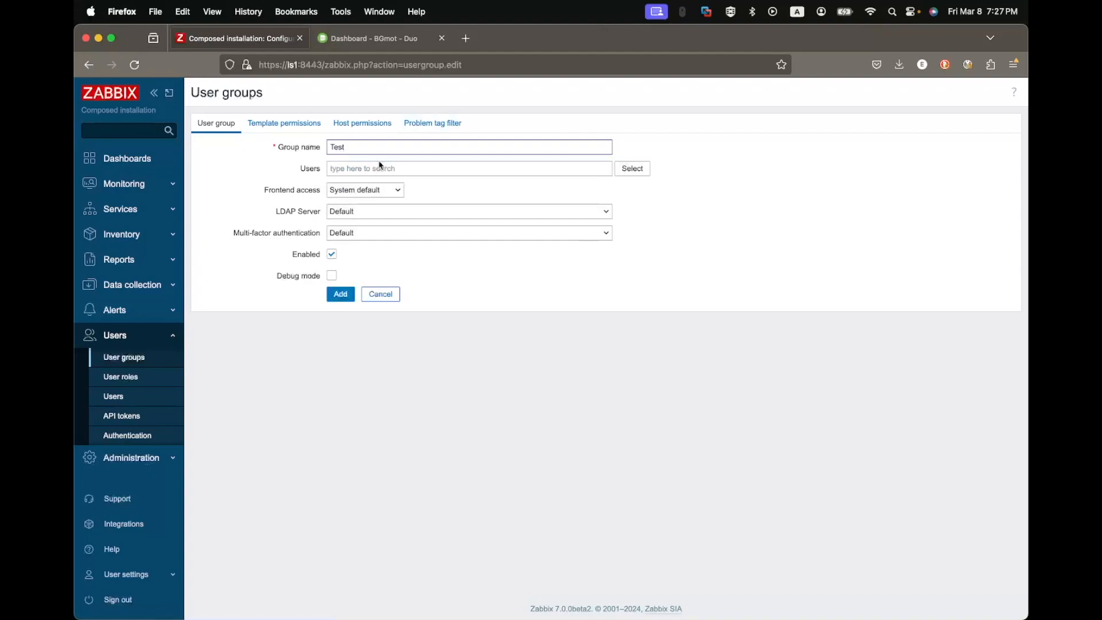
pyautogui.click(345, 237)
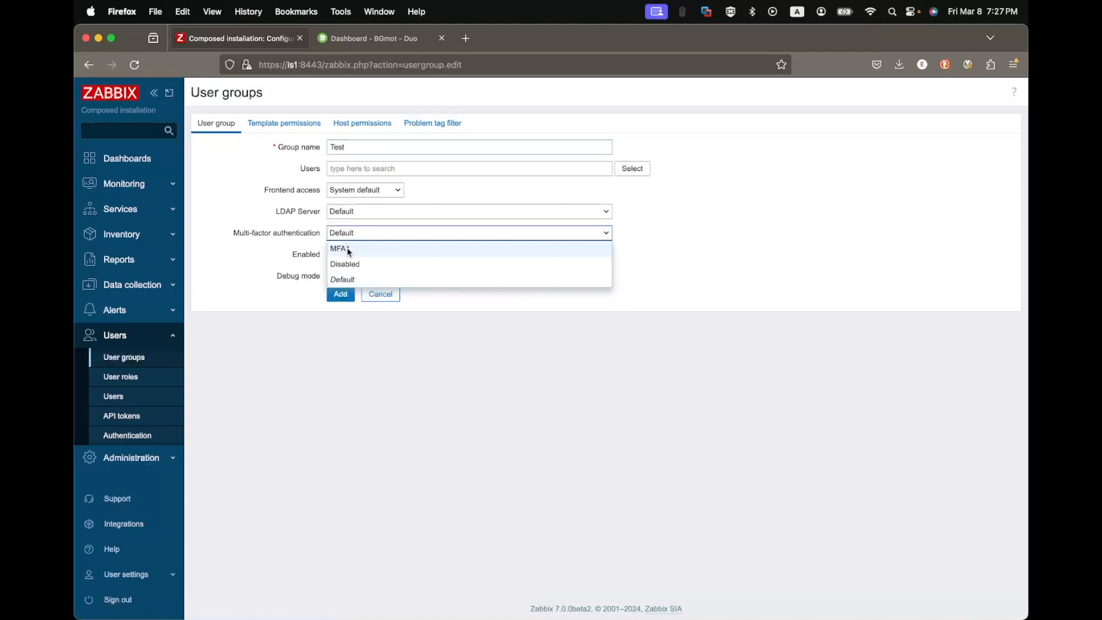
pyautogui.click(351, 251)
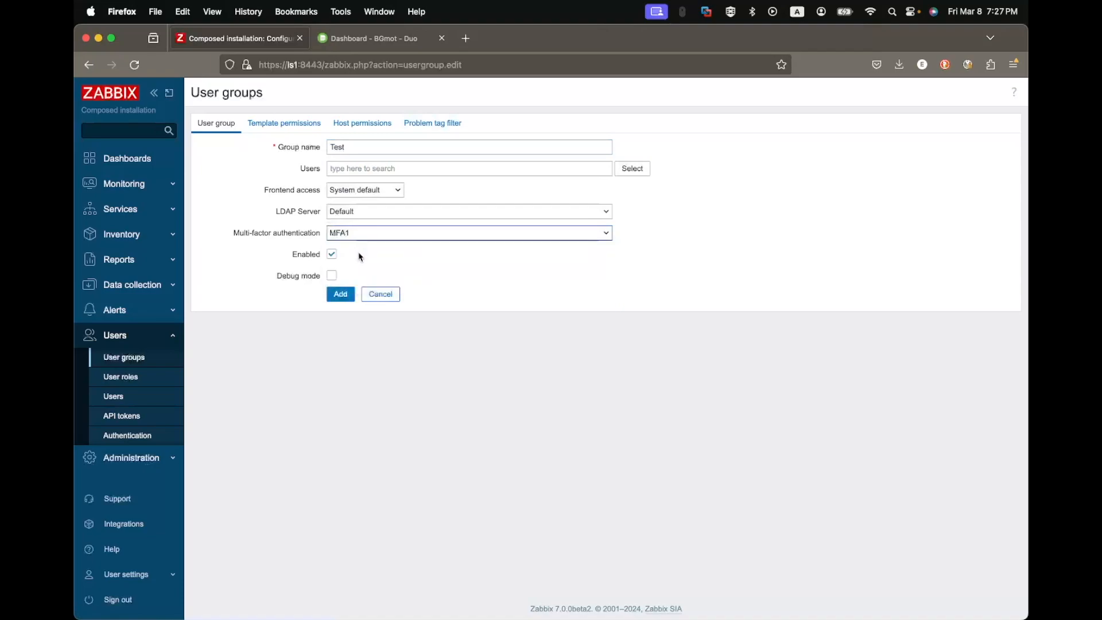
pyautogui.click(360, 239)
pyautogui.click(358, 278)
pyautogui.click(340, 294)
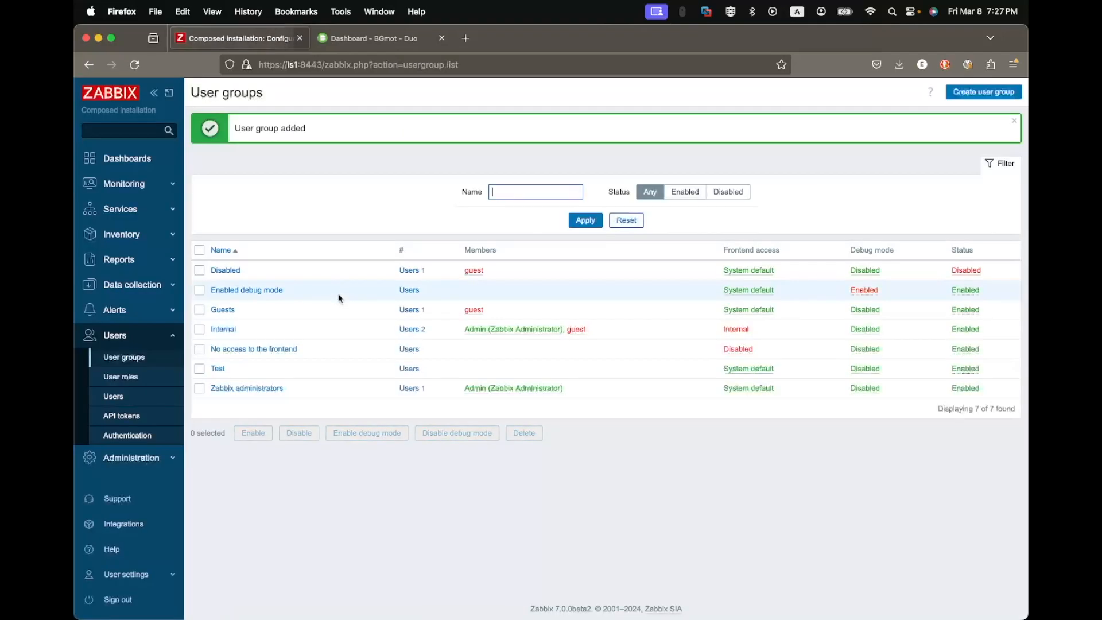
# Begin a new user named test and enter and confirm its password.
pyautogui.click(116, 402)
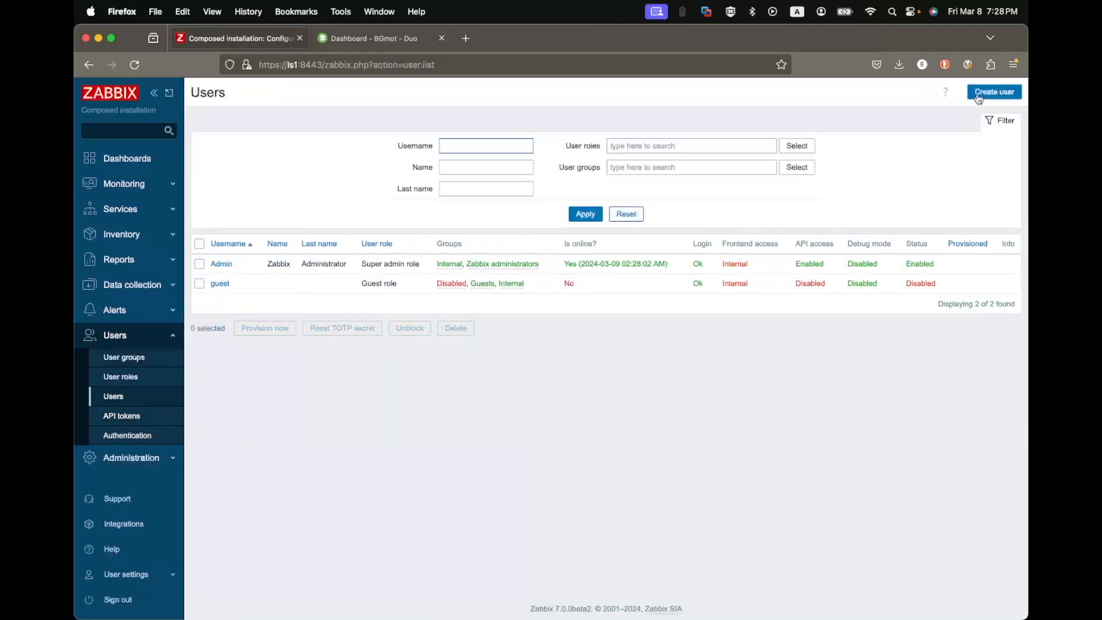
pyautogui.click(990, 90)
pyautogui.write('test')
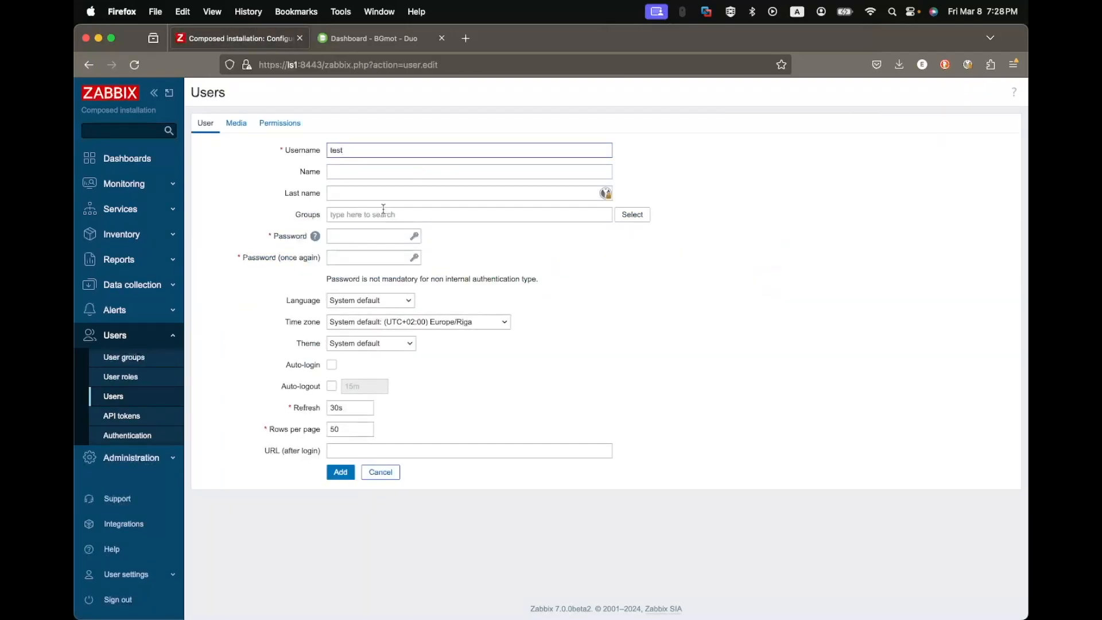
pyautogui.click(374, 236)
pyautogui.write('t')
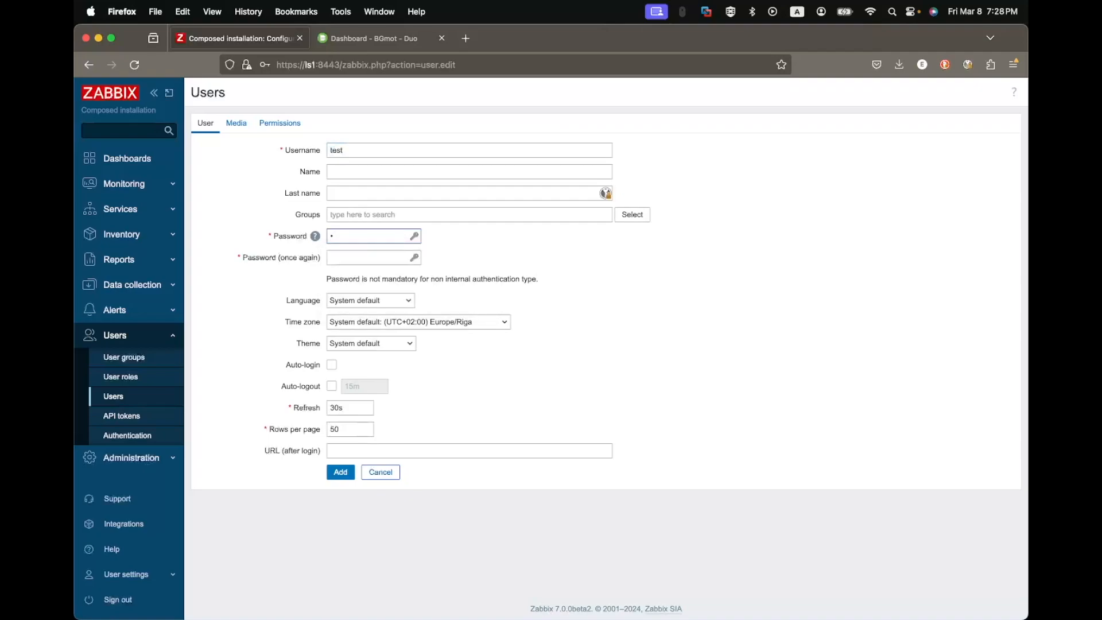
pyautogui.press('Tab')
pyautogui.write('••••••')
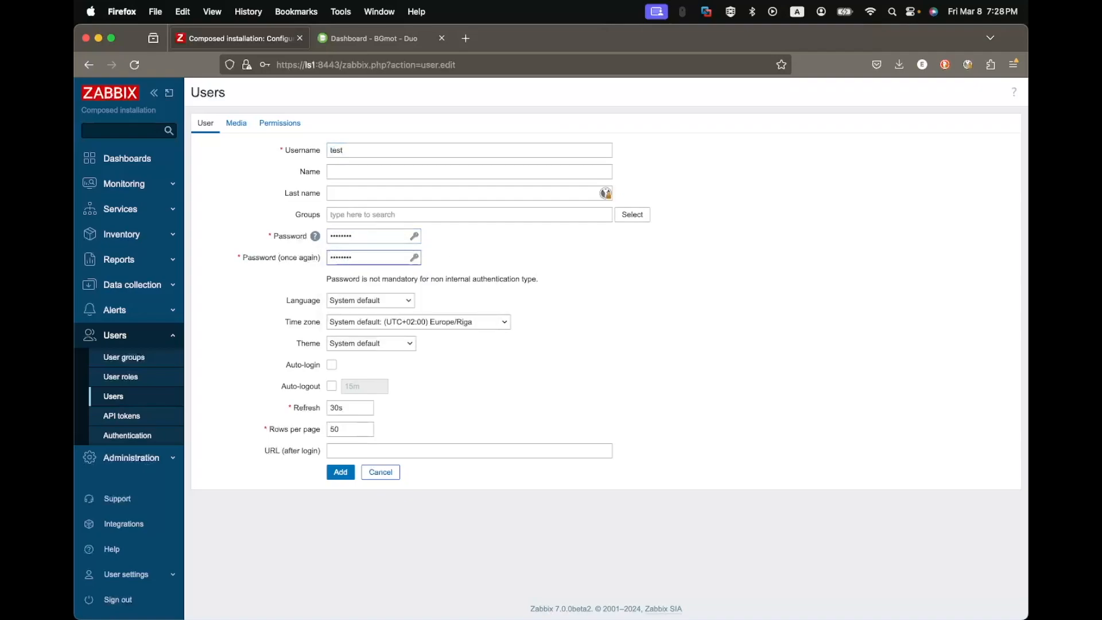
# Assign the Super admin role on the Permissions tab and add the user.
pyautogui.click(298, 125)
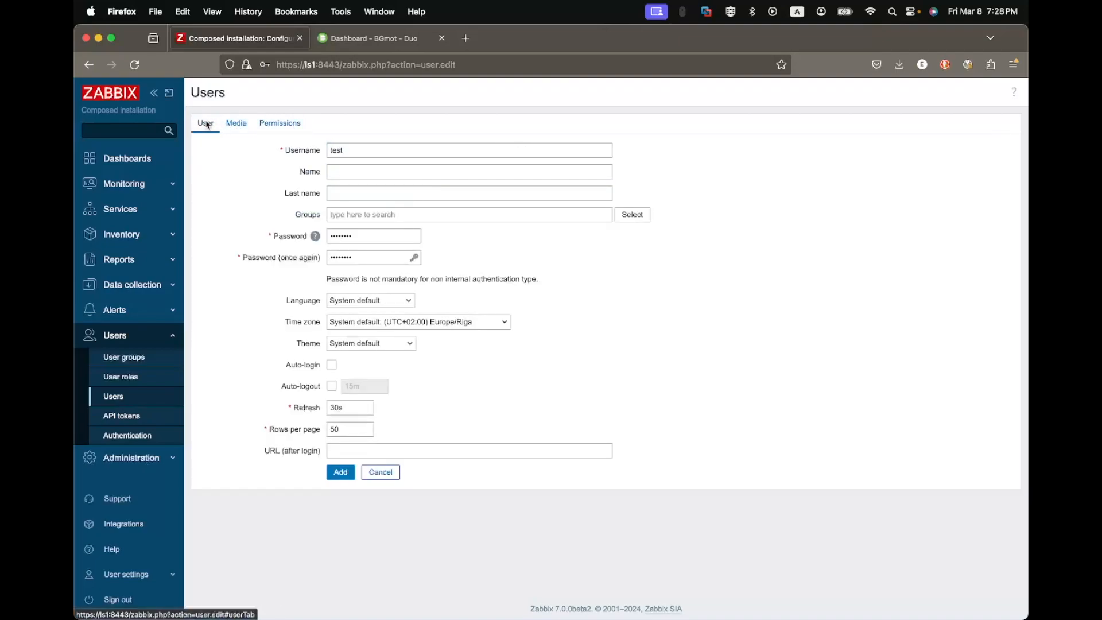
pyautogui.click(206, 123)
pyautogui.click(281, 124)
pyautogui.click(377, 152)
pyautogui.write('super')
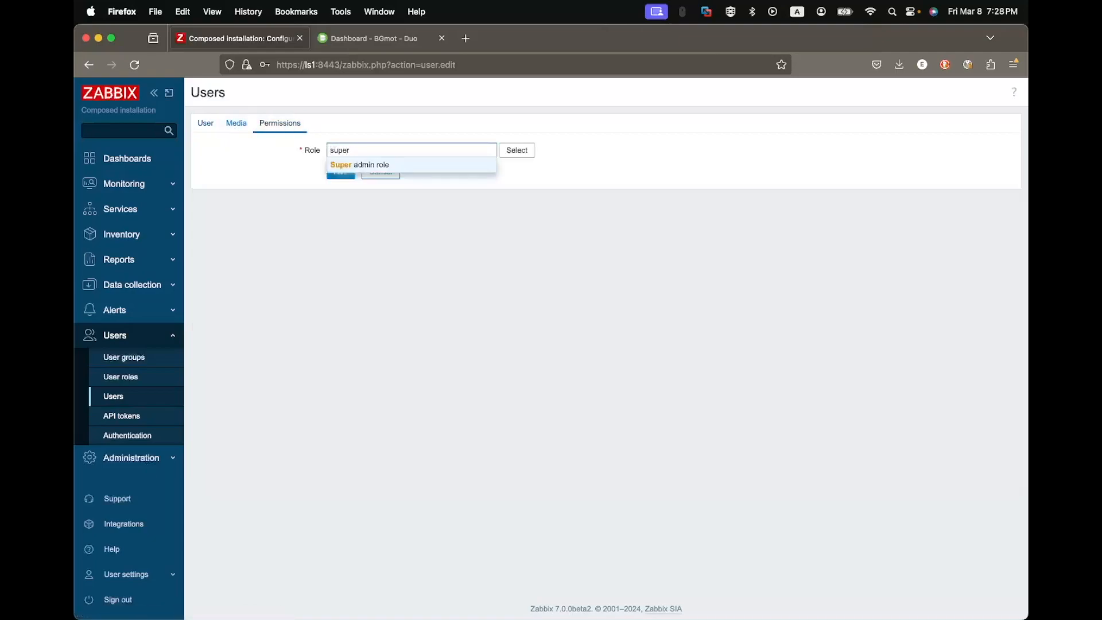
pyautogui.click(379, 167)
pyautogui.click(439, 288)
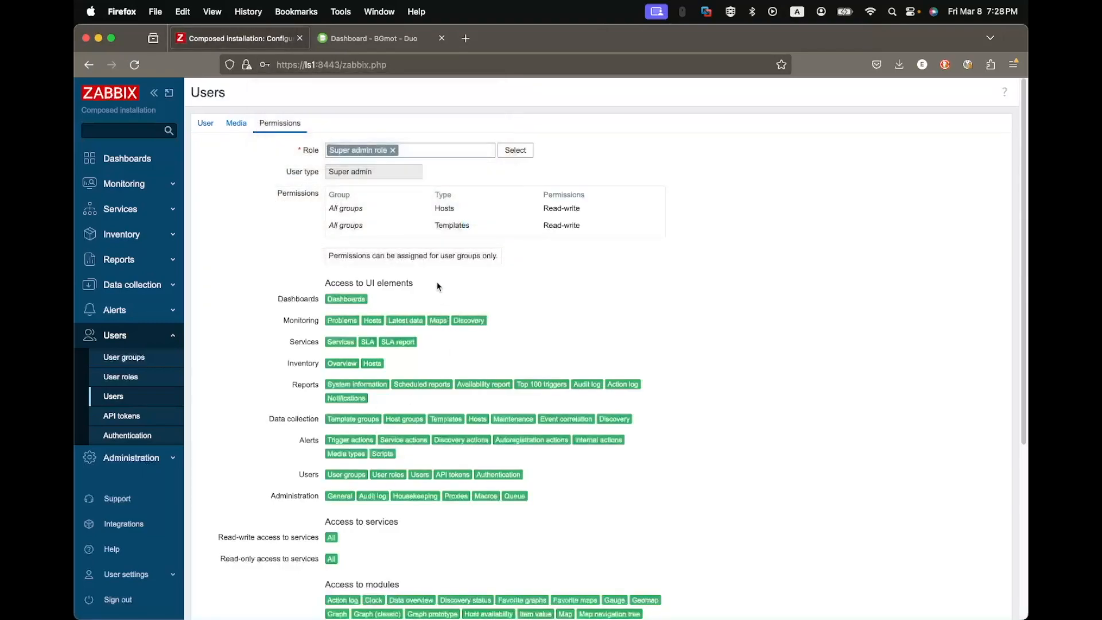
pyautogui.scroll(-10, 387, 566)
pyautogui.click(339, 537)
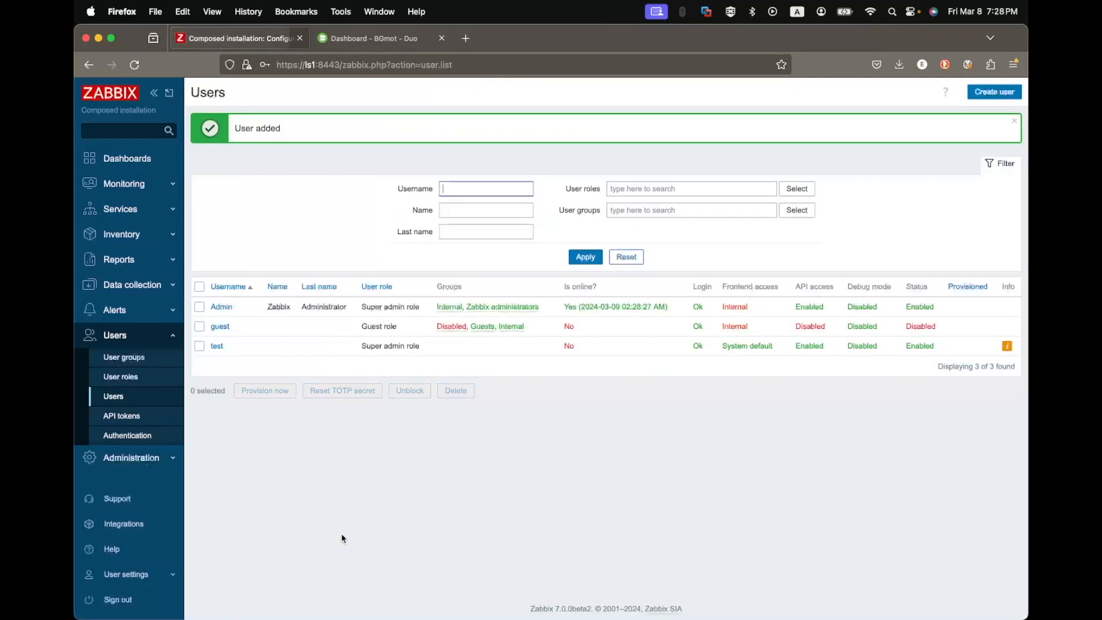
# Edit user test to add it to the Test group, then save the update.
pyautogui.click(142, 365)
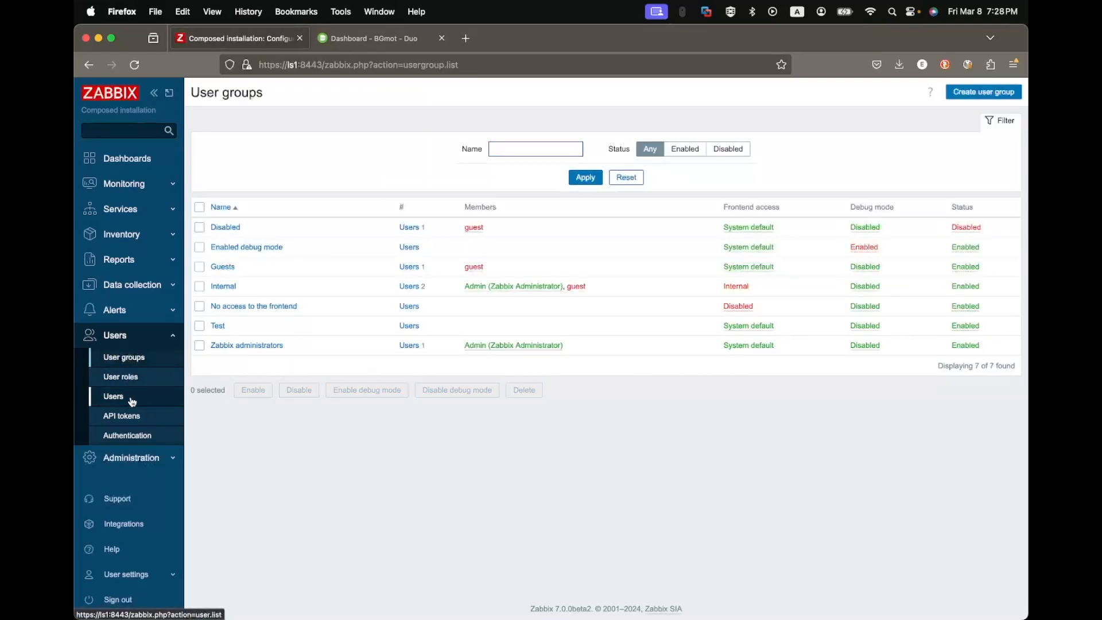
pyautogui.click(136, 396)
pyautogui.click(217, 303)
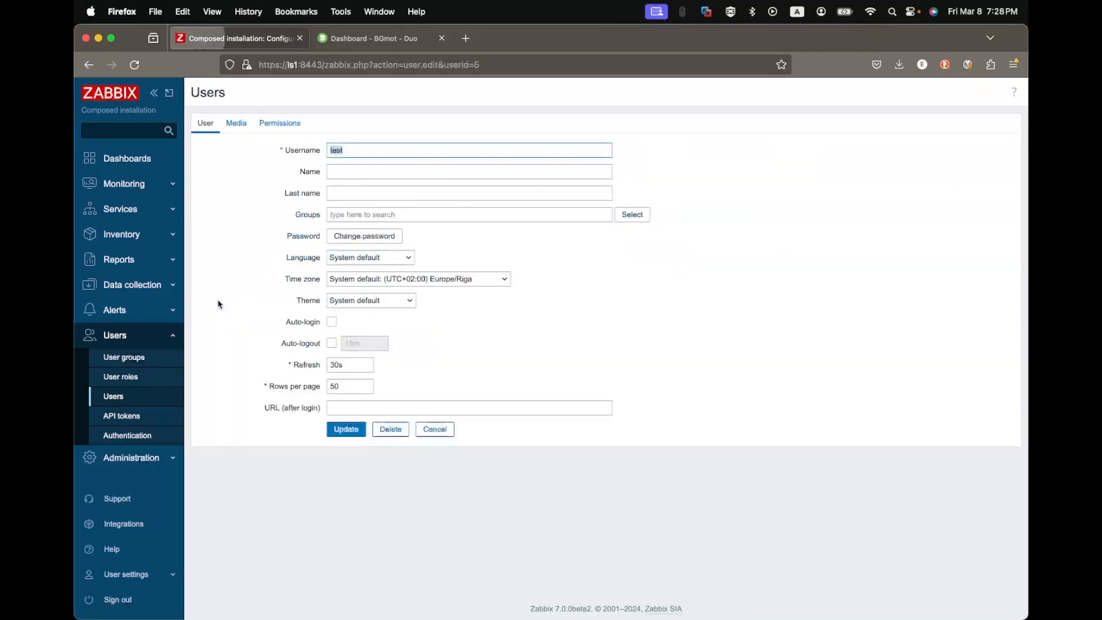
pyautogui.click(370, 214)
pyautogui.write('test')
pyautogui.click(367, 229)
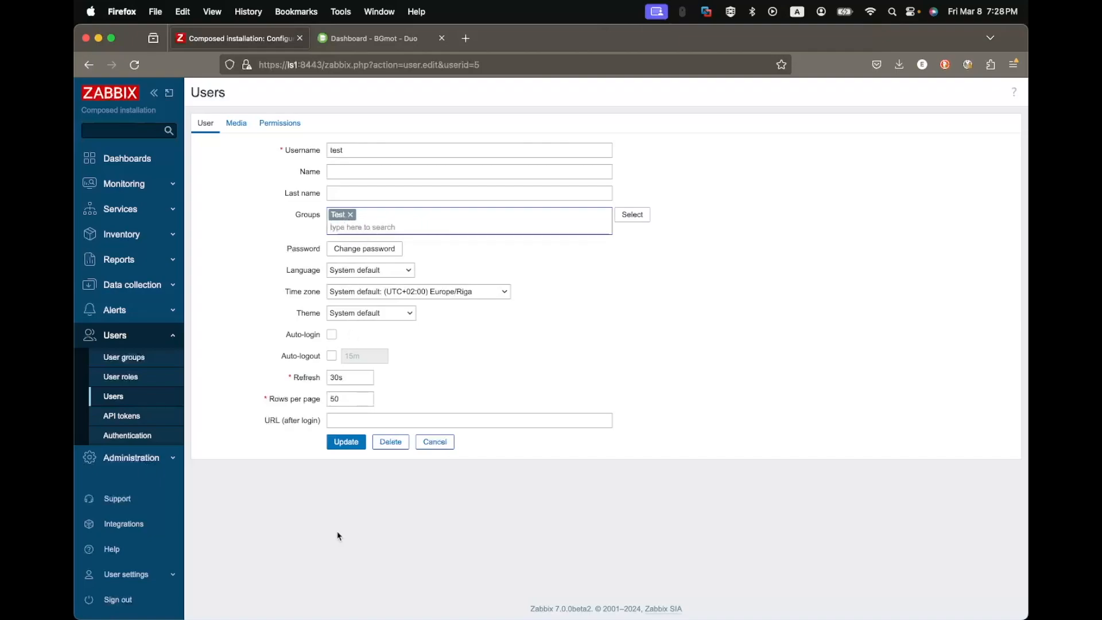
pyautogui.click(348, 443)
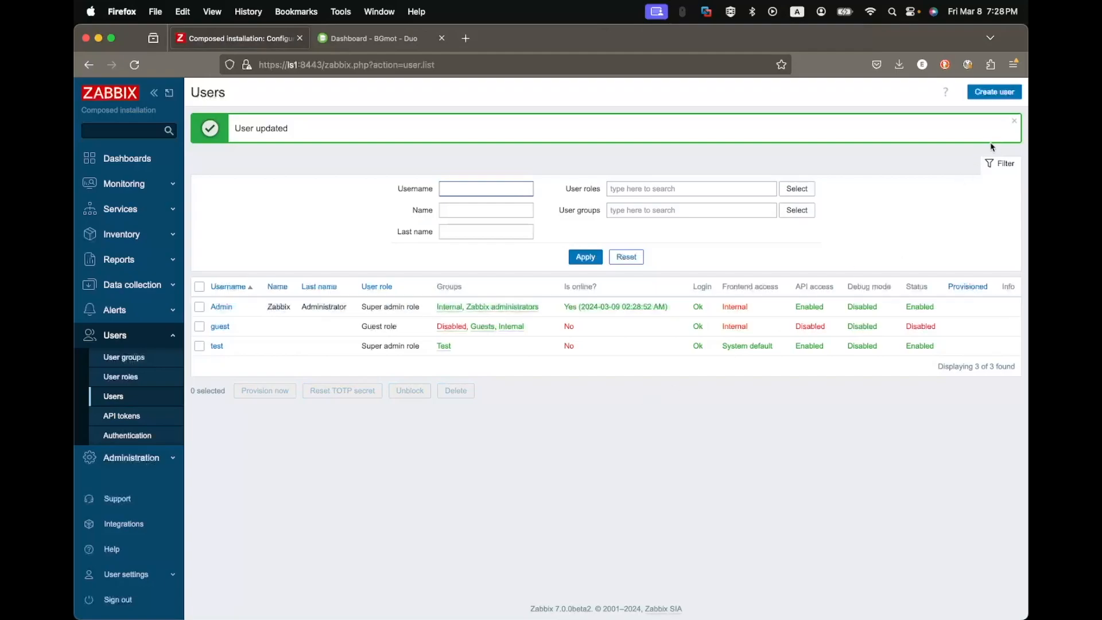
pyautogui.click(1015, 120)
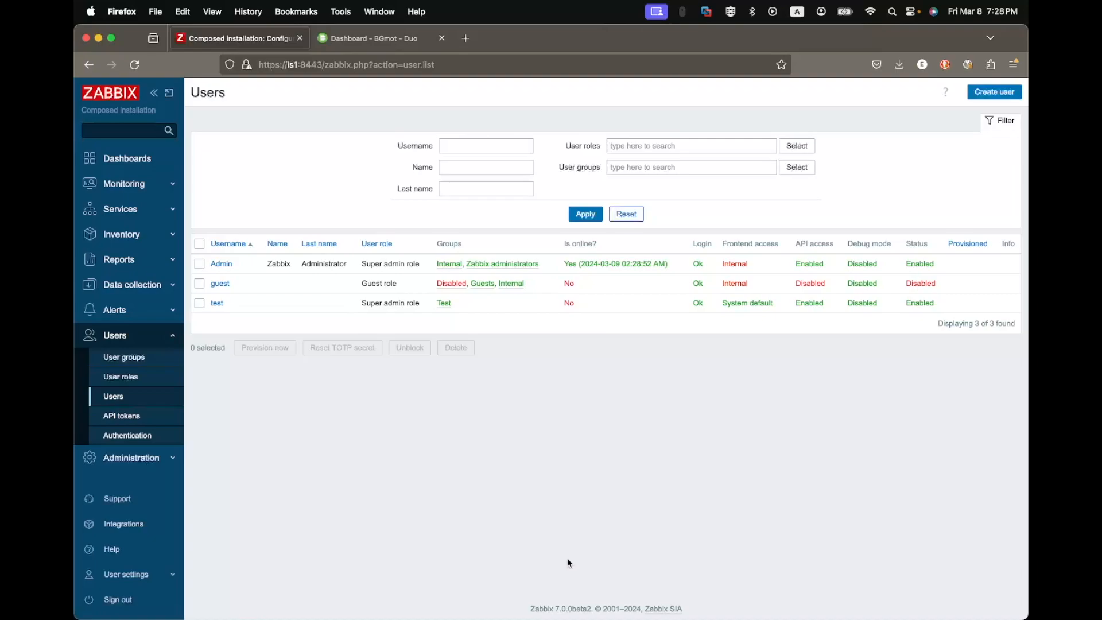
# Sign out, log in as test, and enter the authenticator code to complete enrollment.
pyautogui.click(137, 601)
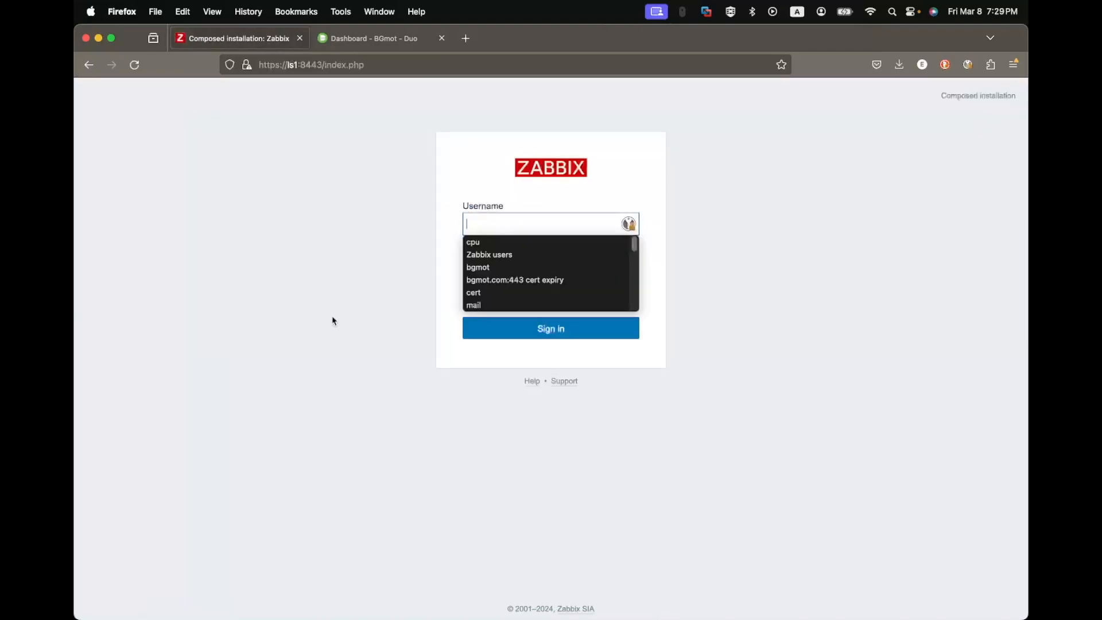
pyautogui.write('test')
pyautogui.press('Tab')
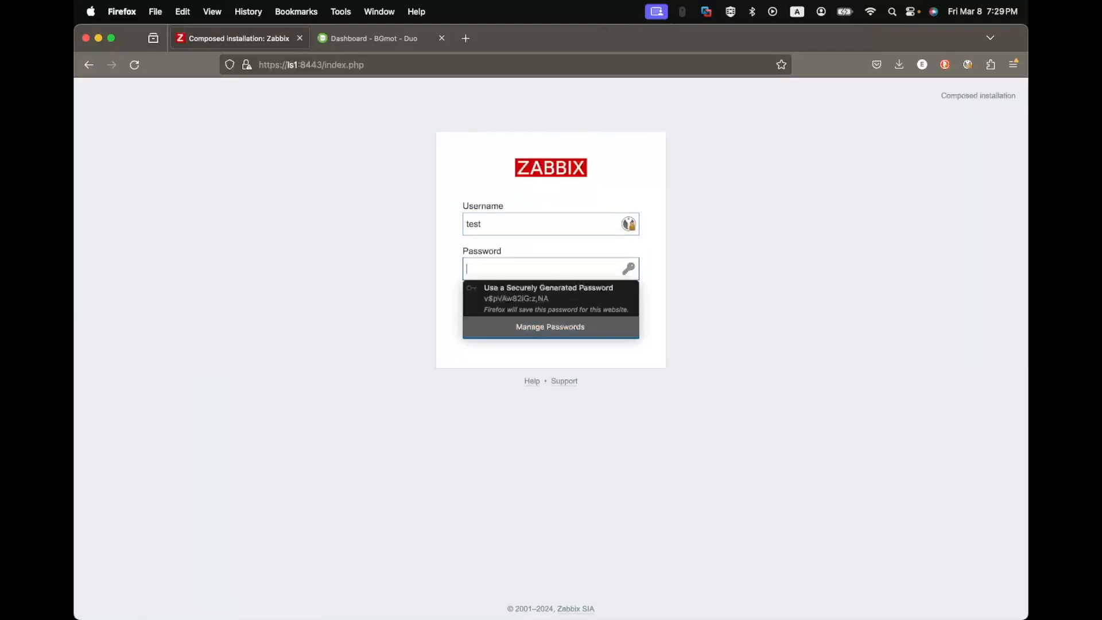
pyautogui.write('••••••••')
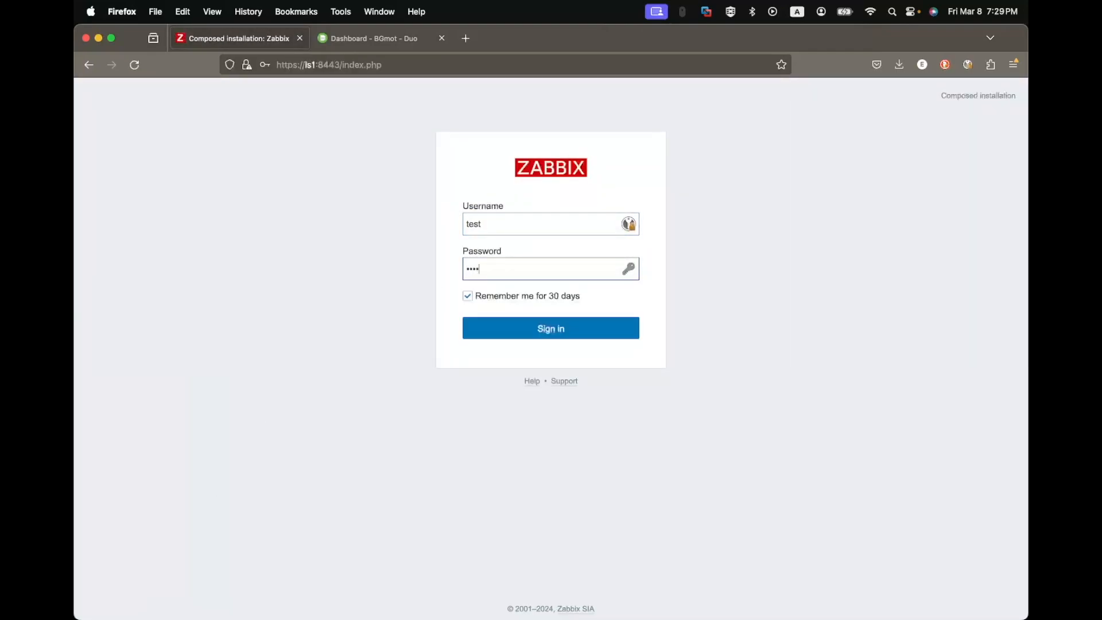
pyautogui.press('Return')
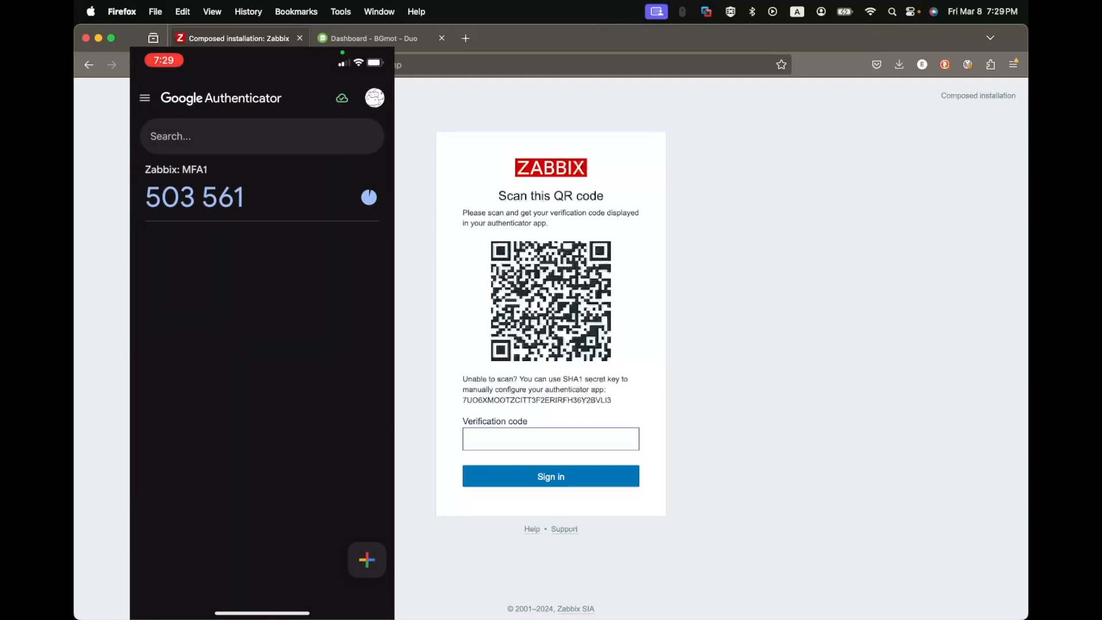
pyautogui.press('Return')
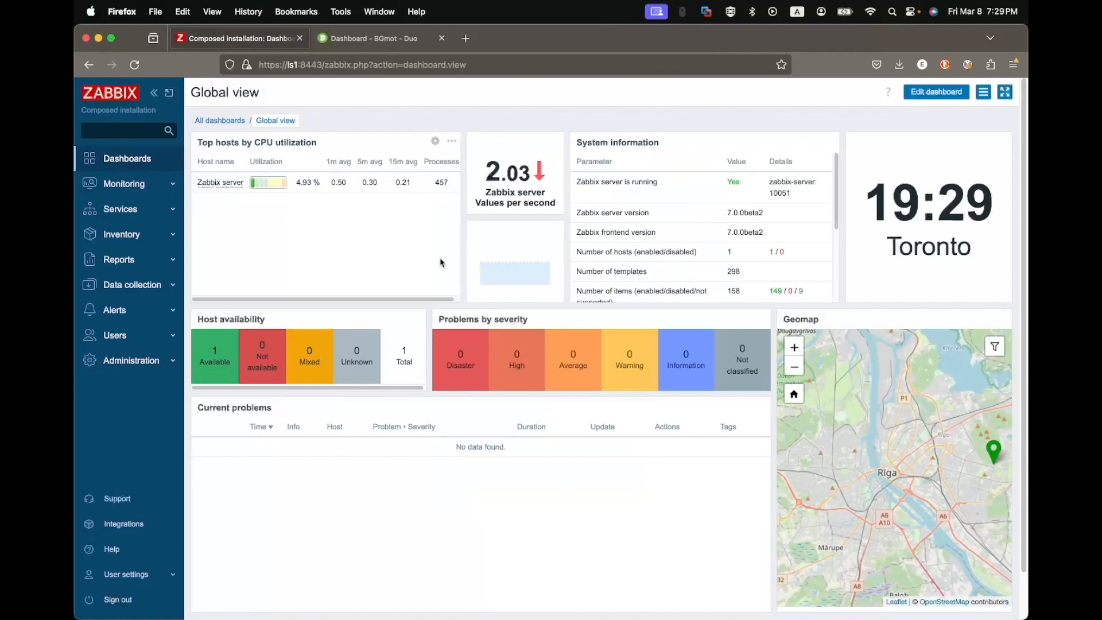
# Sign out and log back in as test, declining the browser's password-save prompt.
pyautogui.click(158, 605)
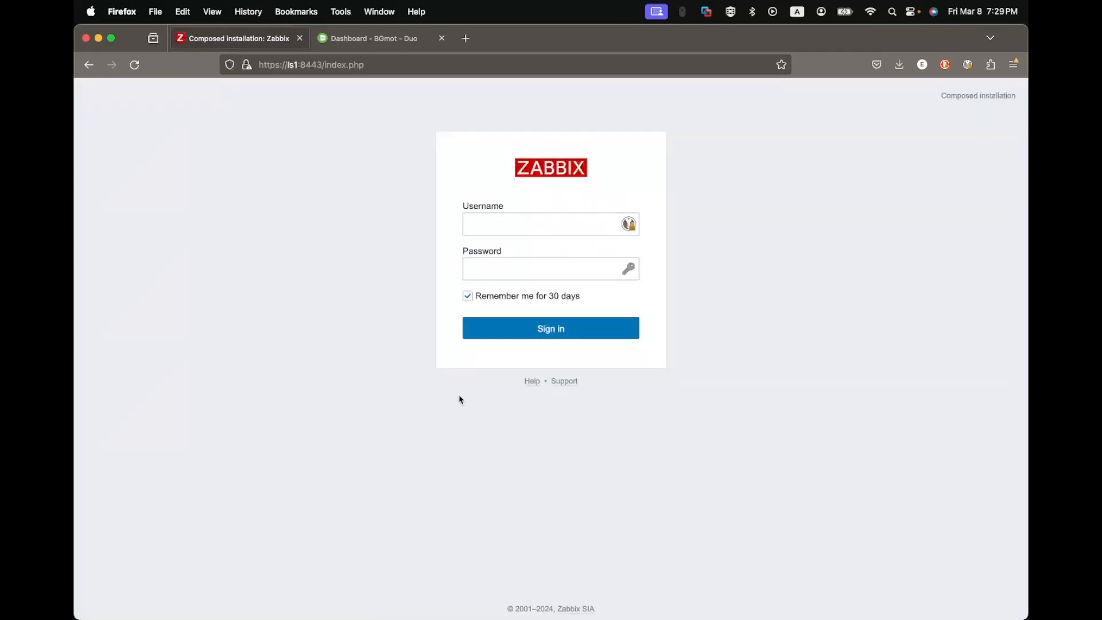
pyautogui.click(505, 220)
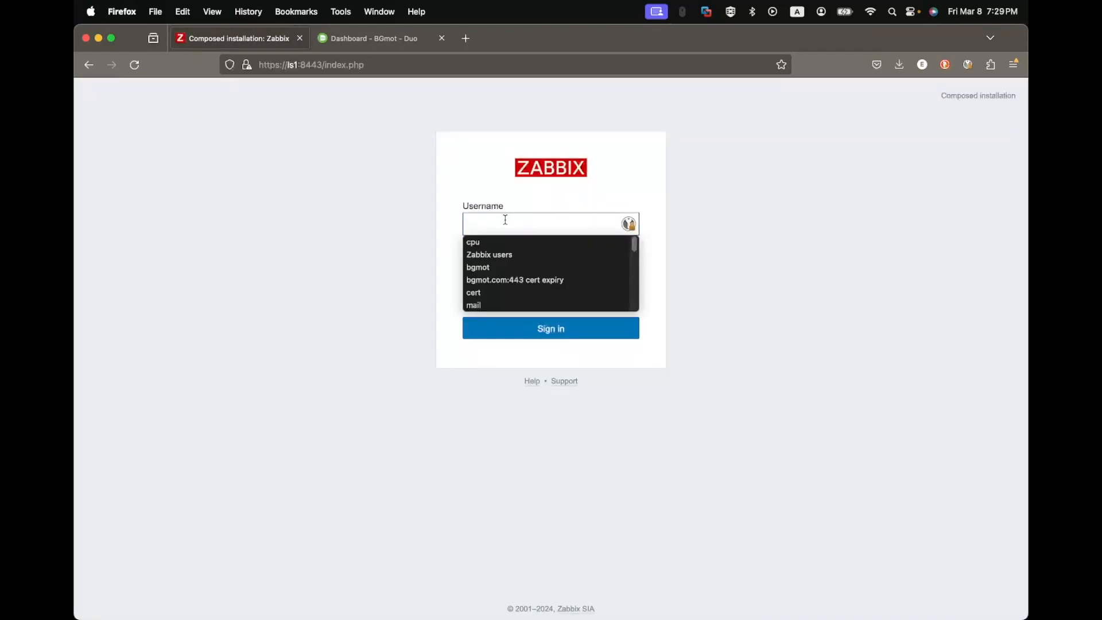
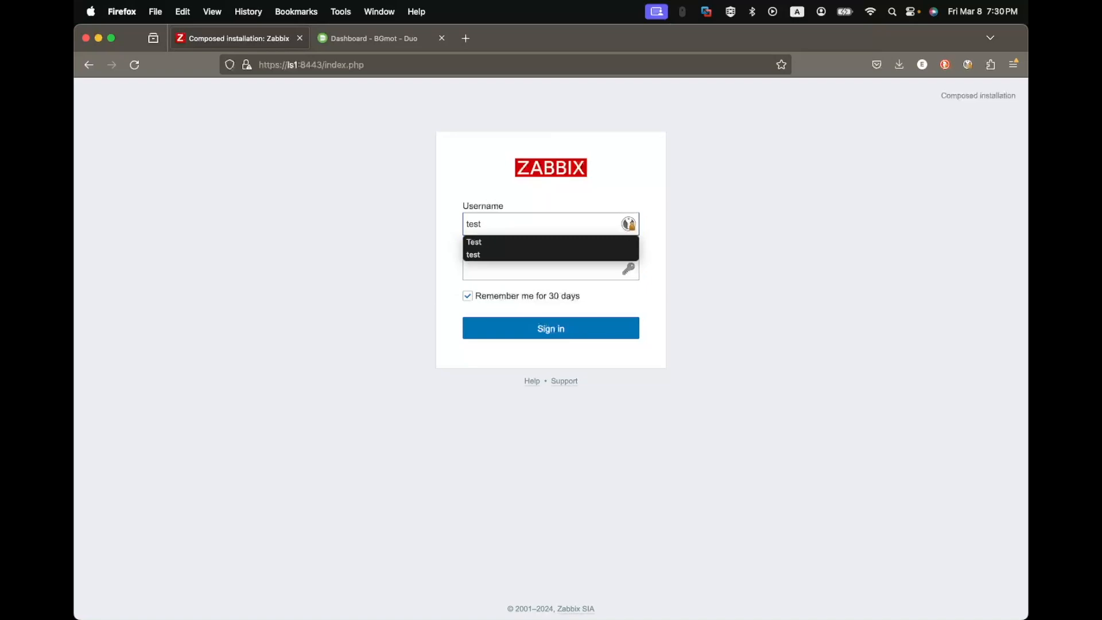
pyautogui.press('Tab')
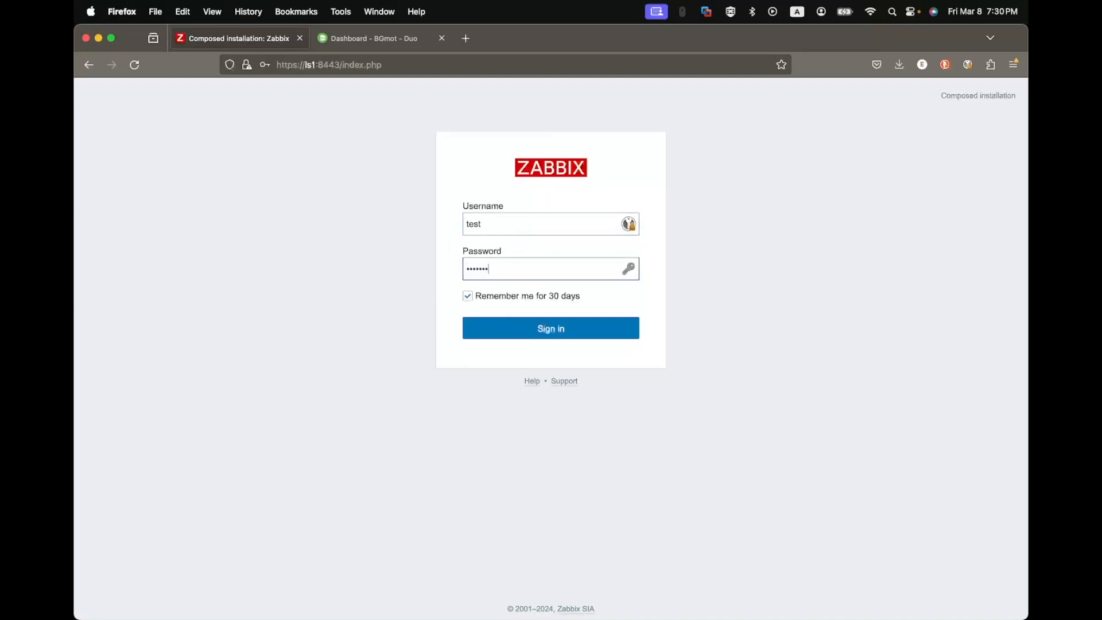
pyautogui.press('Return')
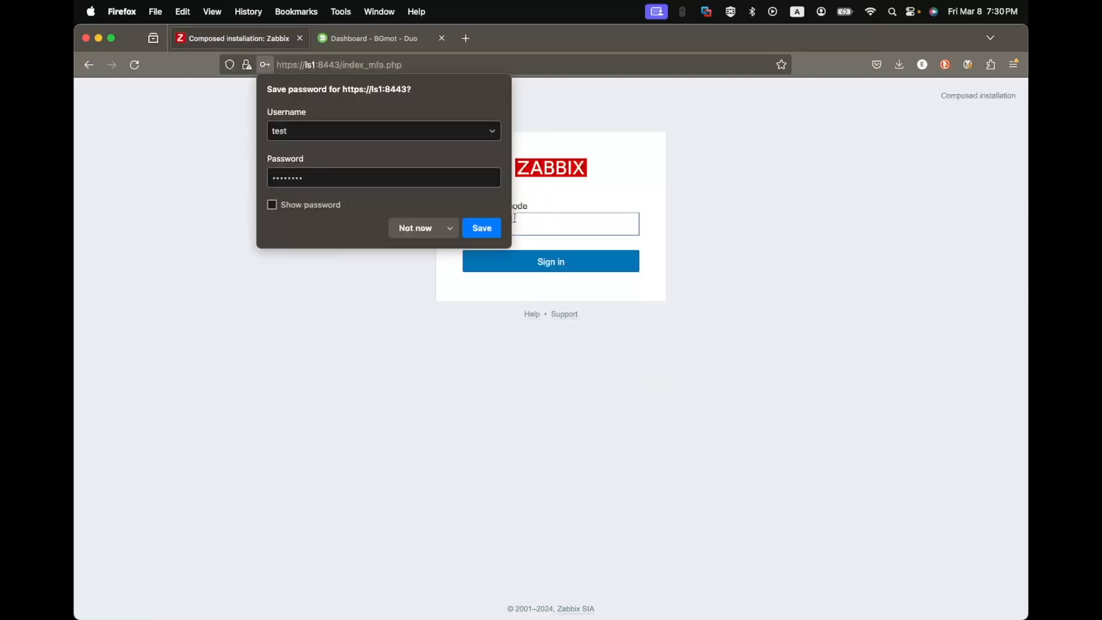
pyautogui.click(384, 310)
# Enter the six-digit authenticator verification code and sign in.
pyautogui.click(507, 225)
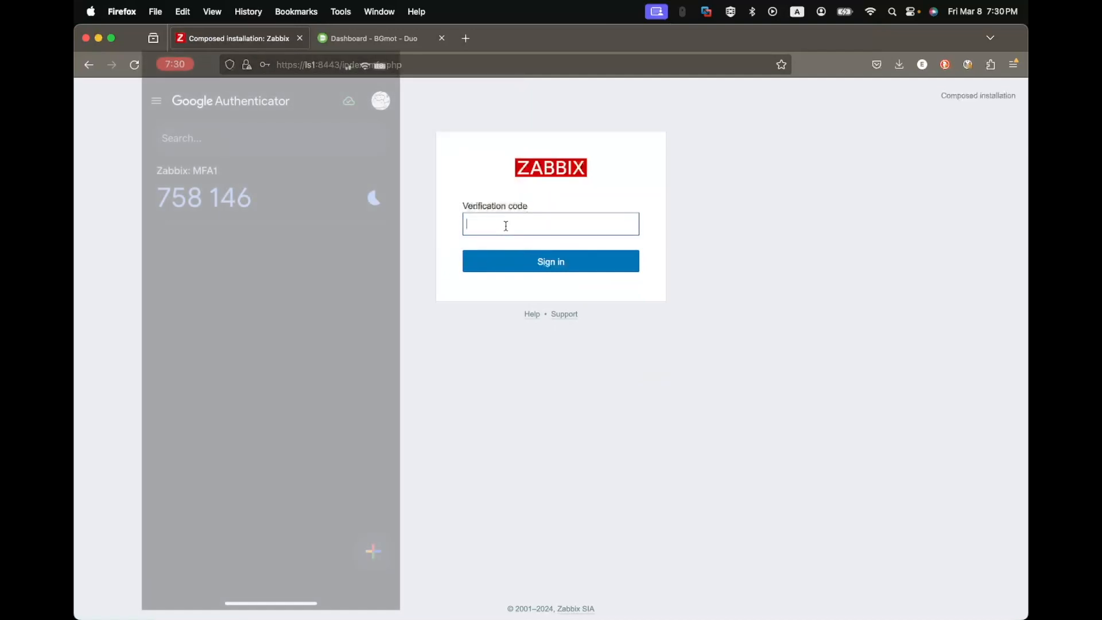
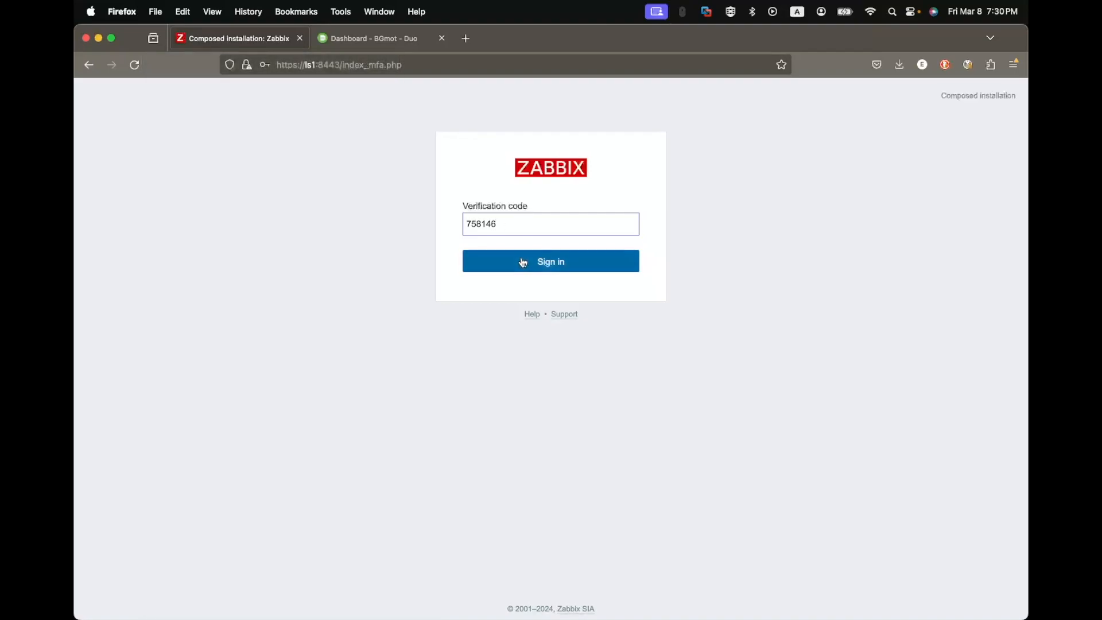
pyautogui.click(522, 262)
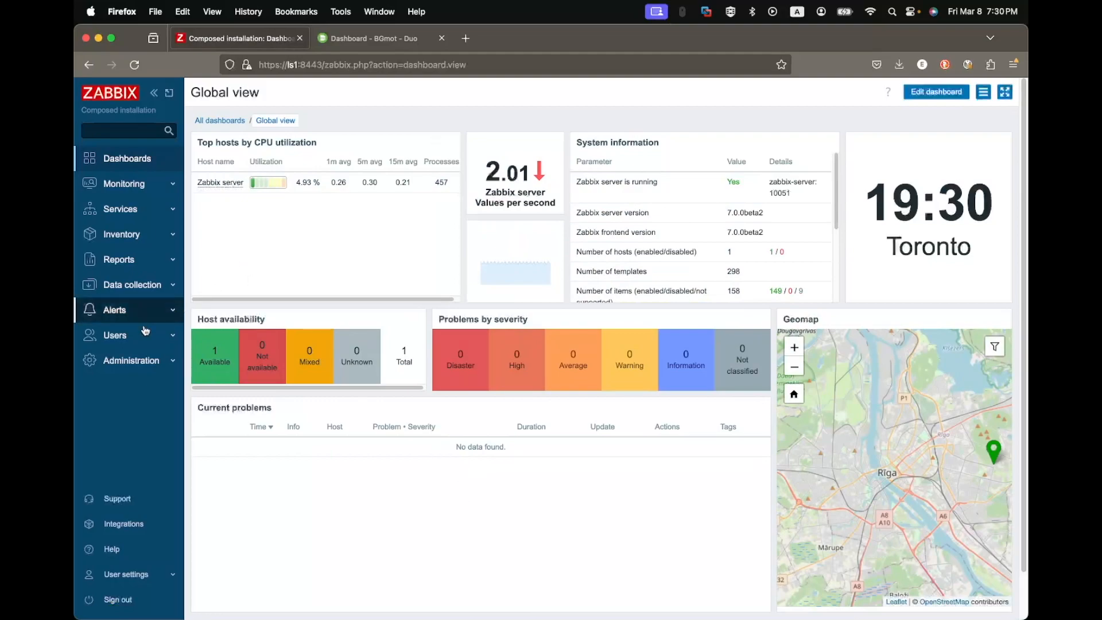
# In Authentication MFA settings, add a new method of type DUO Universal Prompt named DUO1.
pyautogui.click(135, 362)
pyautogui.click(118, 335)
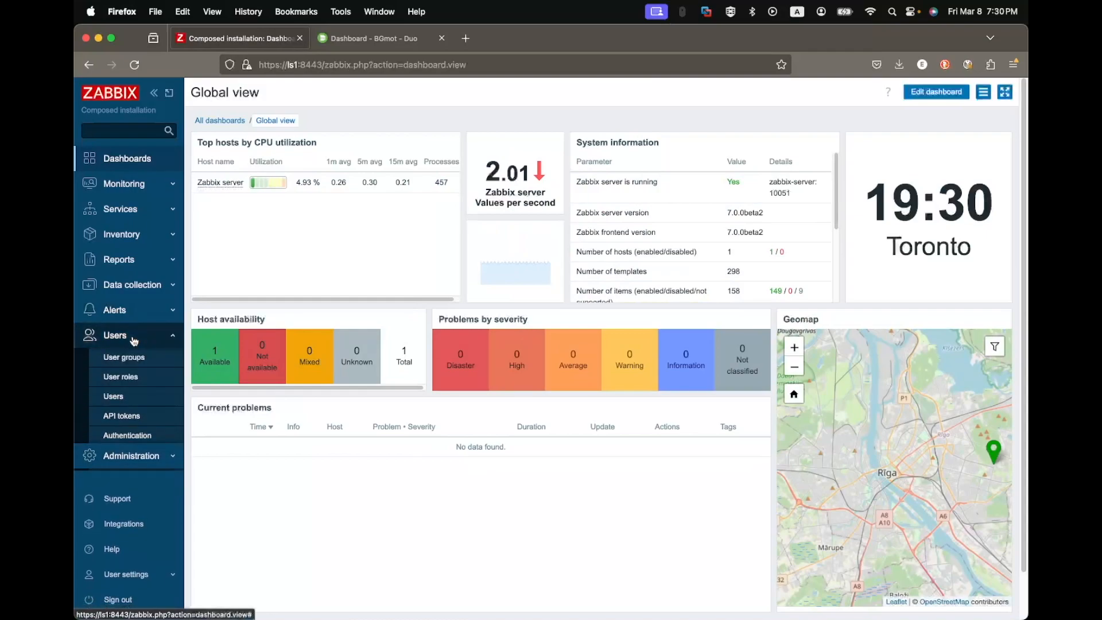
pyautogui.click(127, 437)
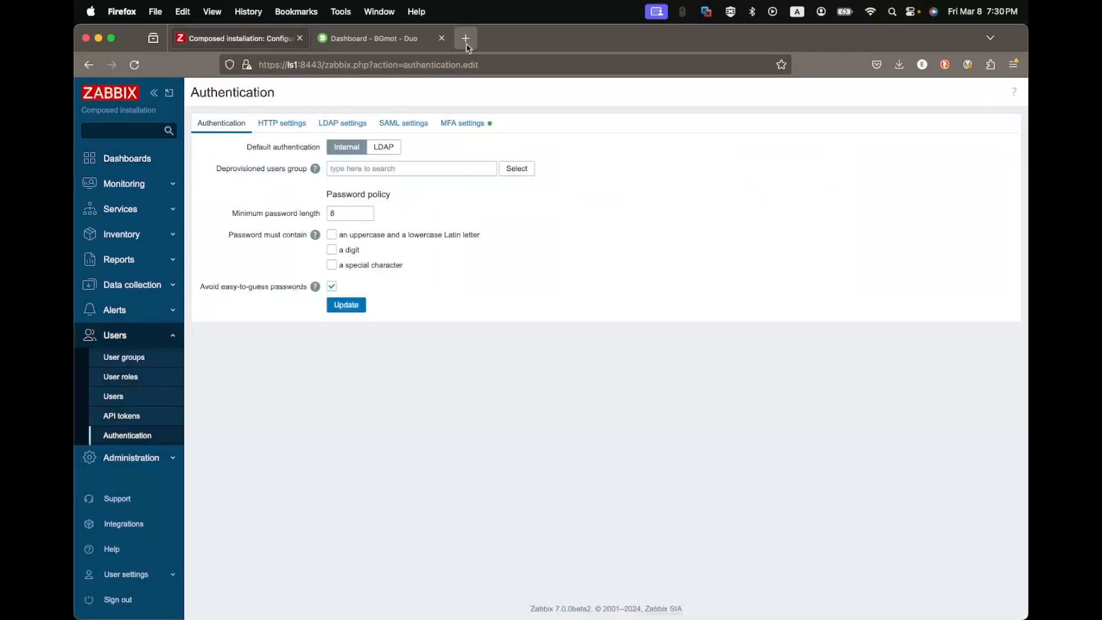
pyautogui.click(463, 127)
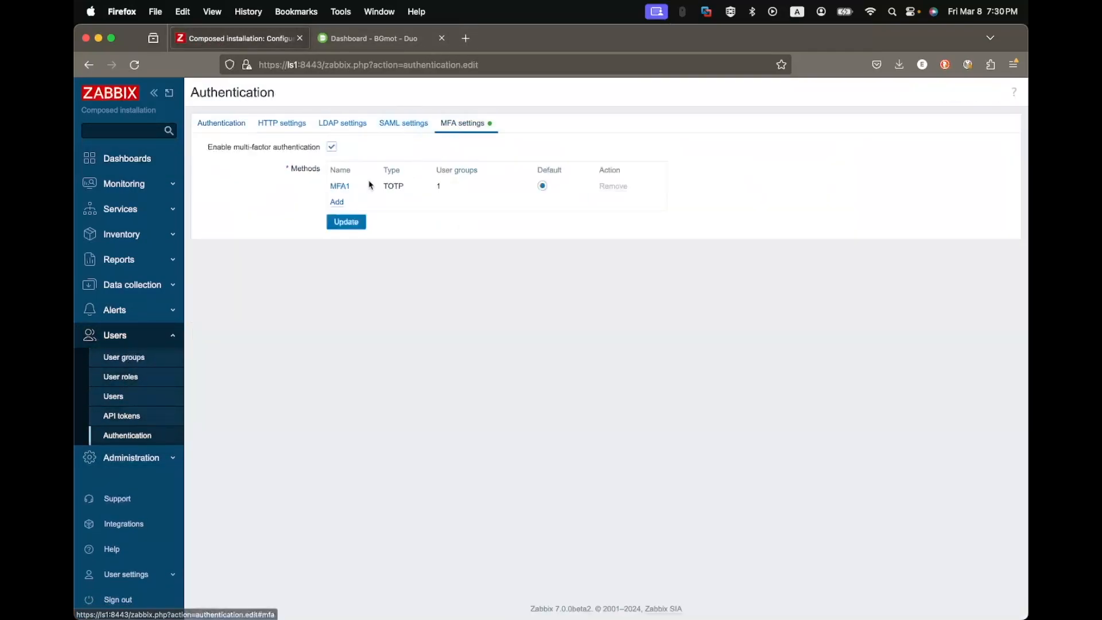
pyautogui.click(337, 202)
pyautogui.click(579, 150)
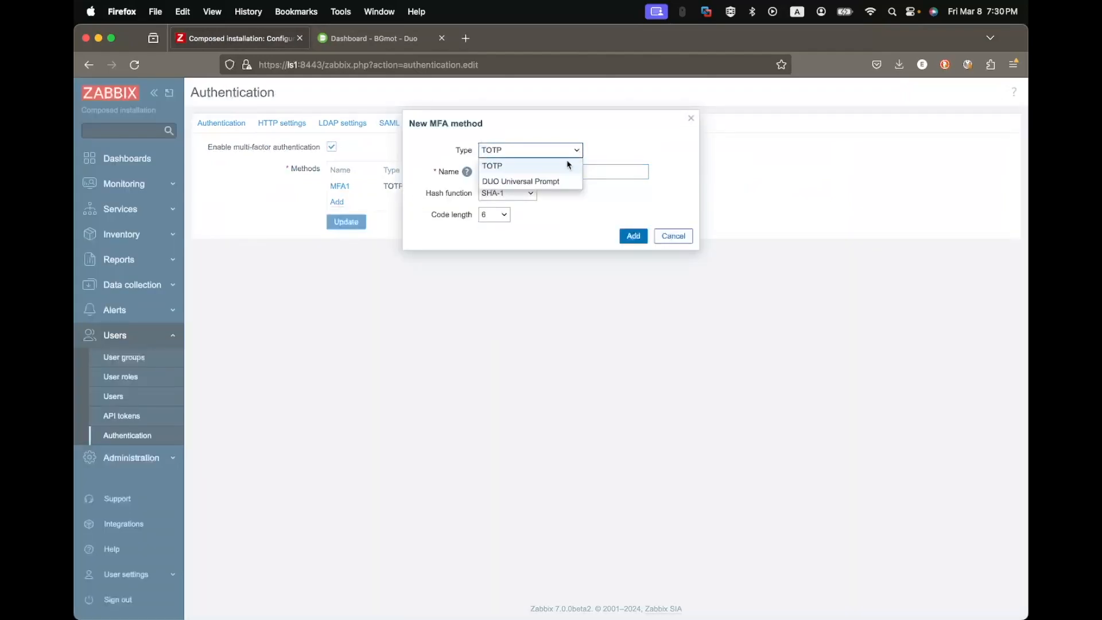
pyautogui.click(555, 180)
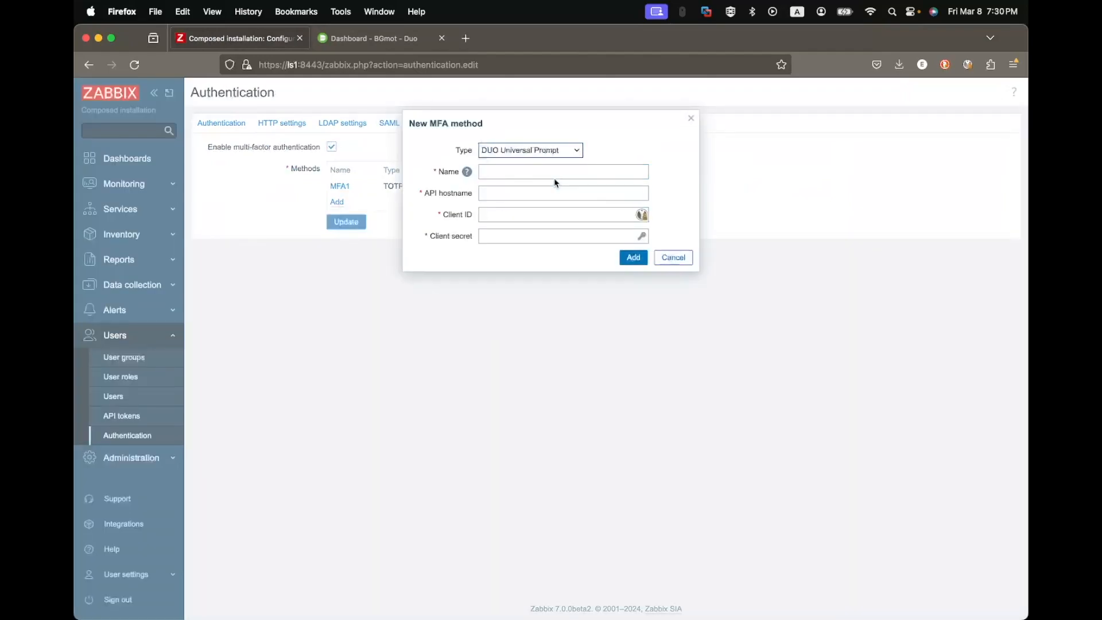
pyautogui.click(518, 171)
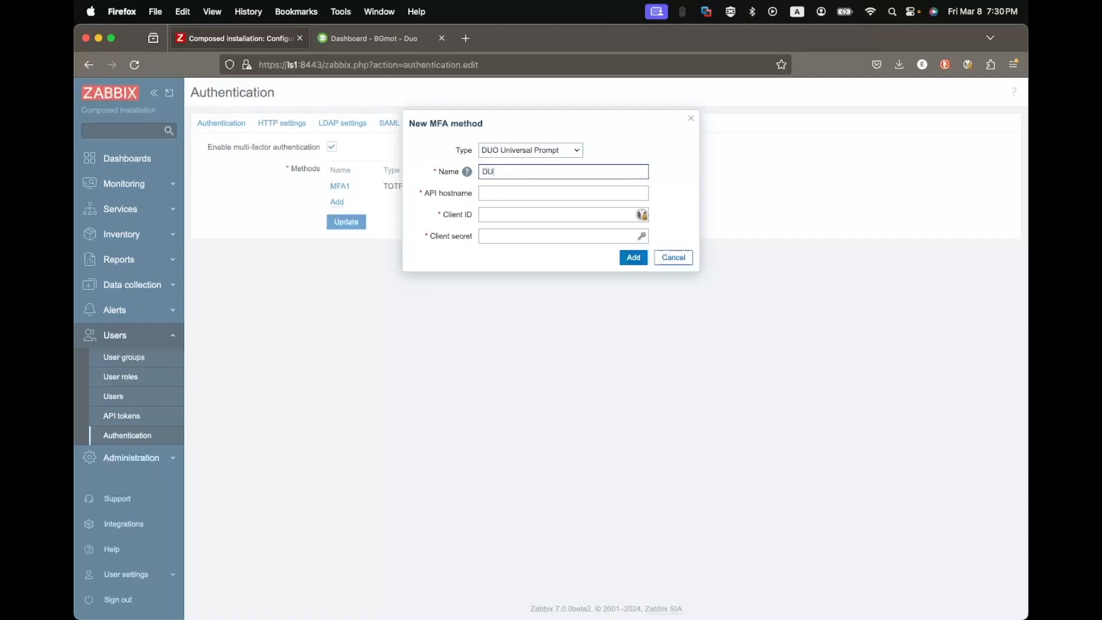
pyautogui.click(513, 192)
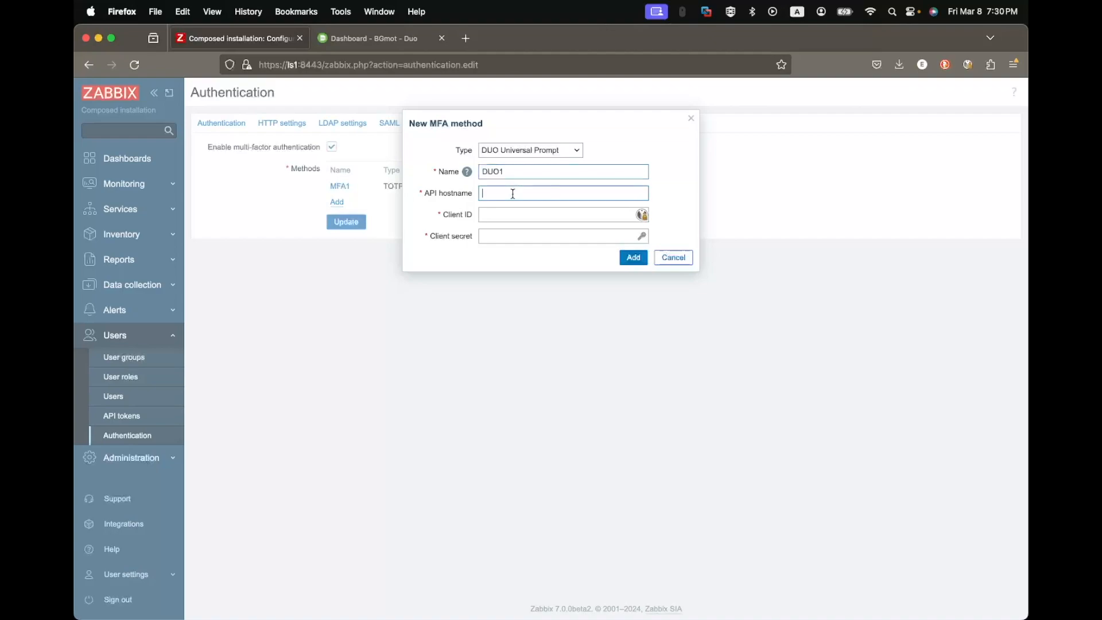
# Log in to the Duo Admin Panel and open the Web SDK application from Applications.
pyautogui.click(384, 46)
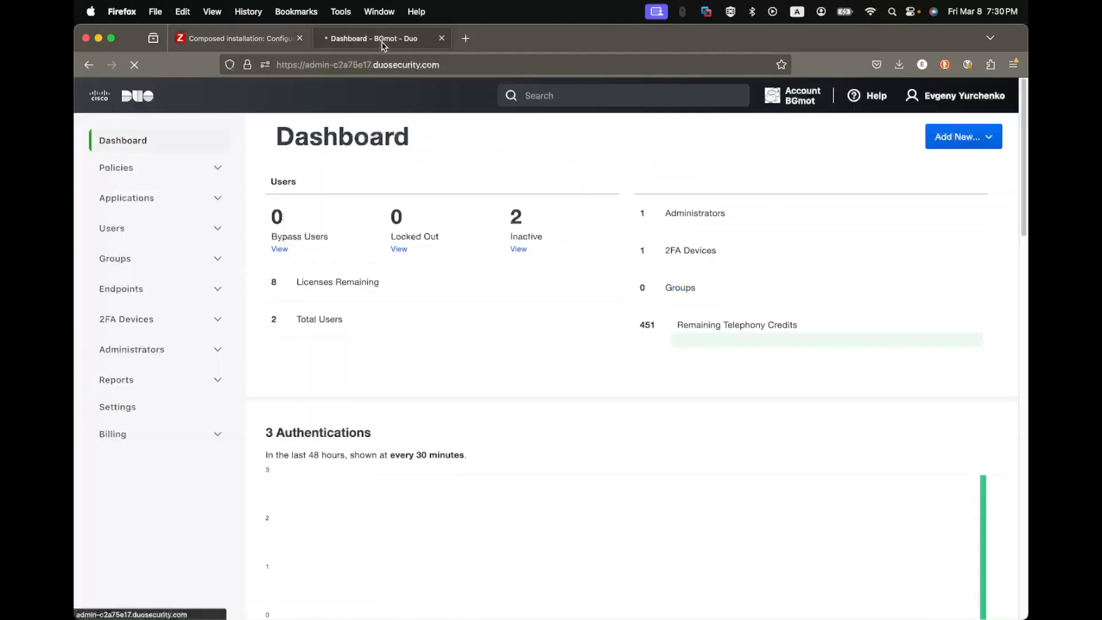
pyautogui.click(527, 356)
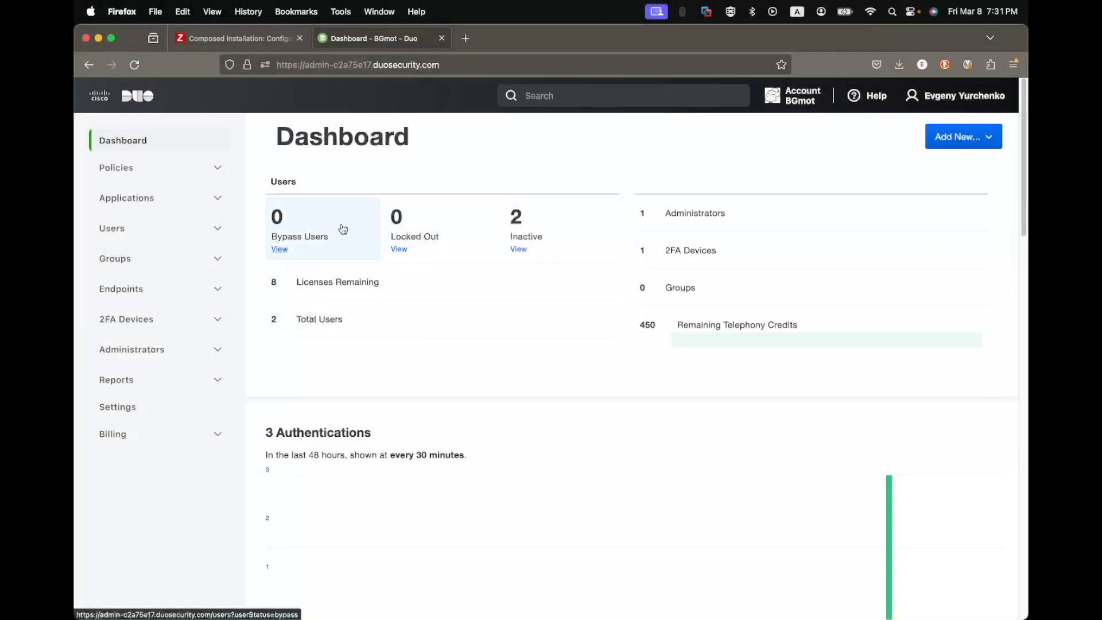
pyautogui.click(180, 206)
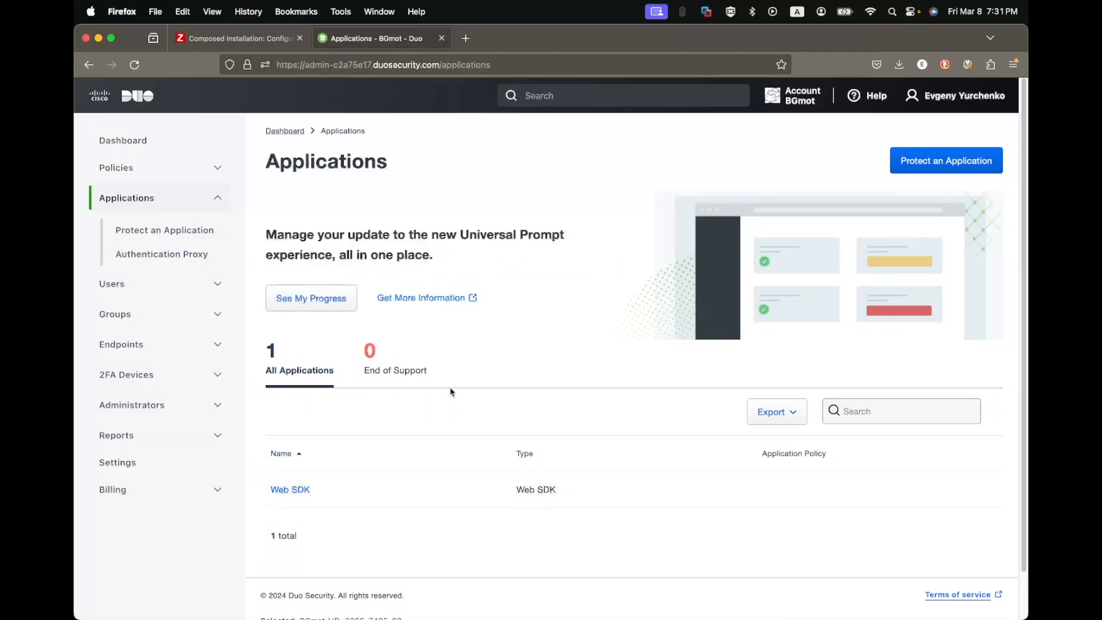
pyautogui.click(945, 166)
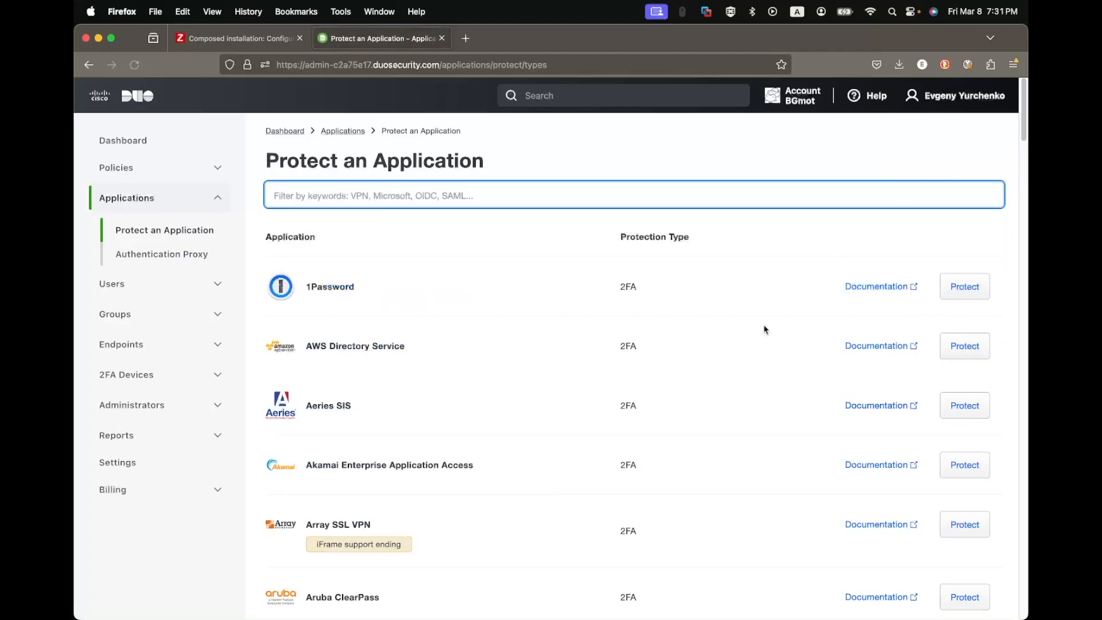
pyautogui.write('web')
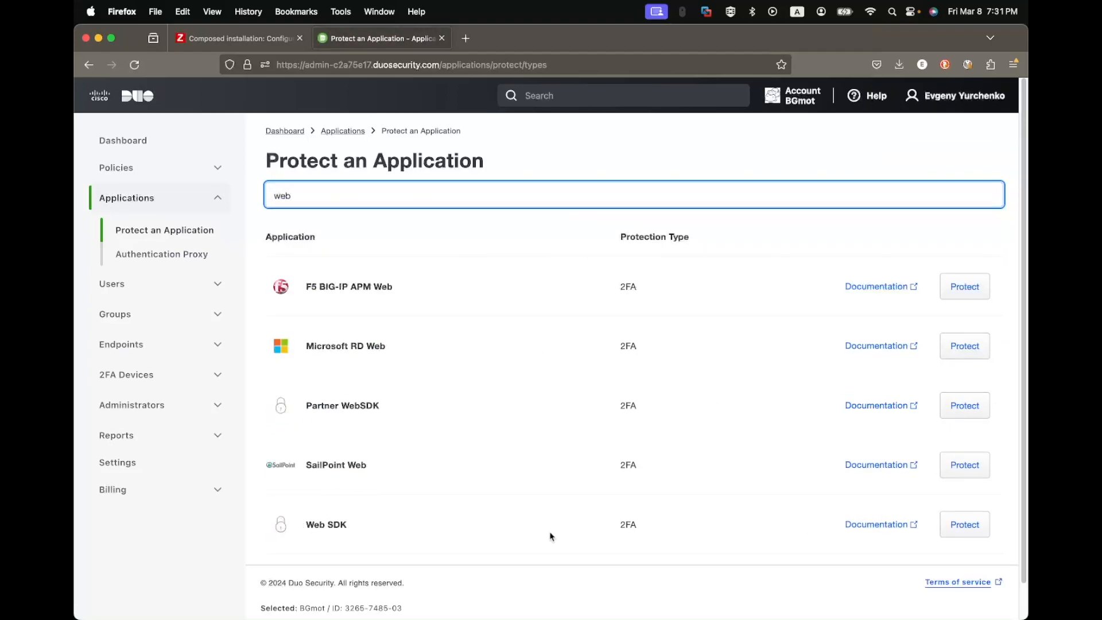
pyautogui.click(343, 132)
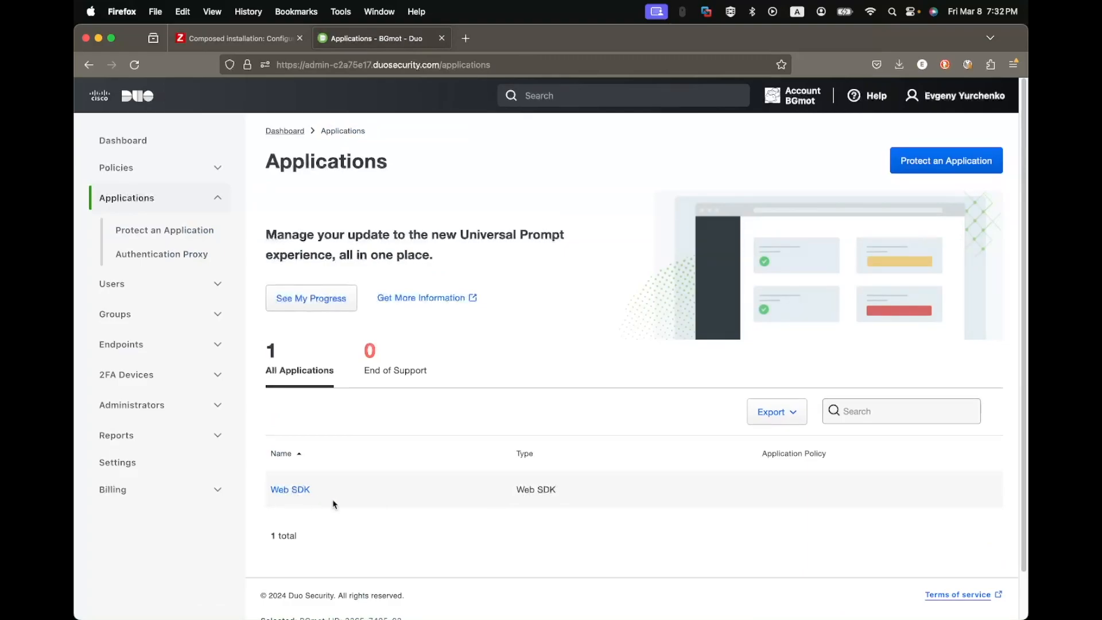
pyautogui.click(290, 491)
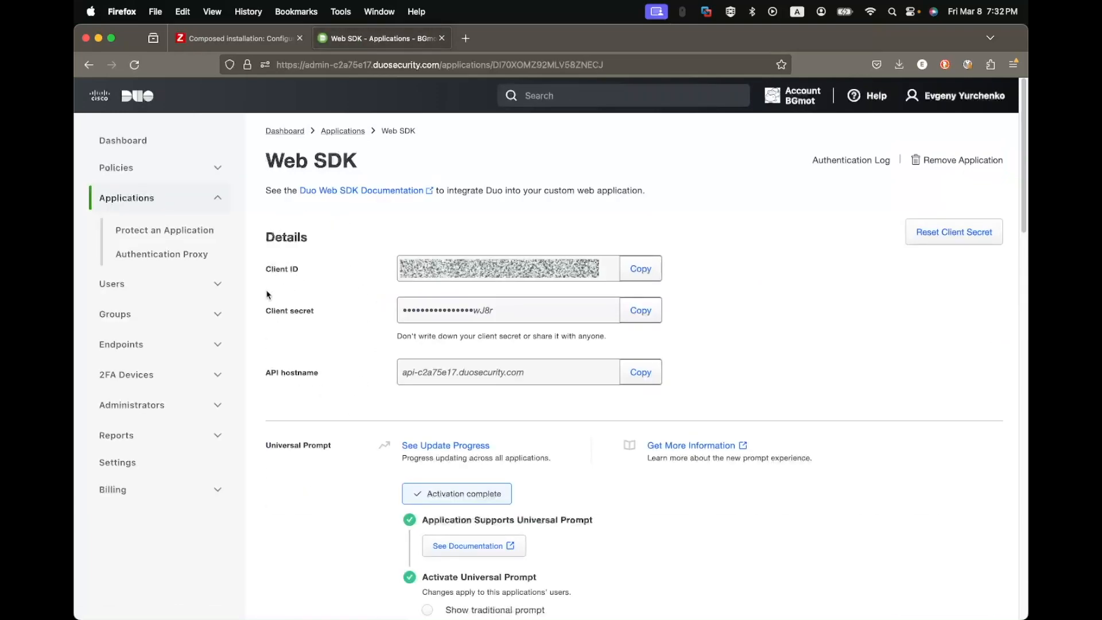
# Copy Duo's API hostname and Client ID into the DUO1 method form.
pyautogui.click(276, 38)
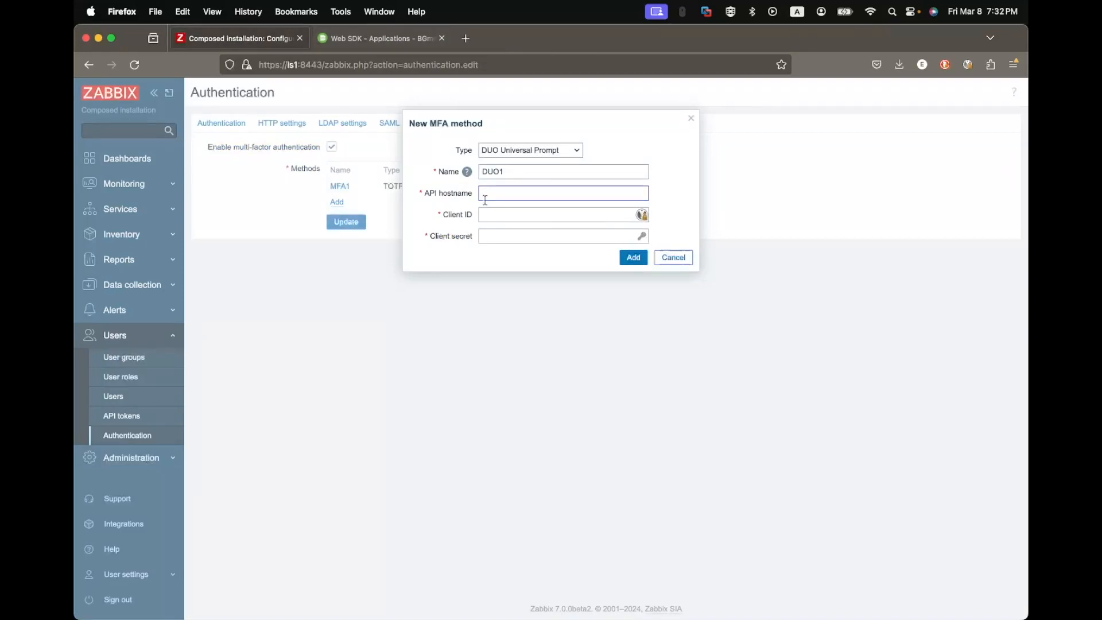
pyautogui.click(376, 38)
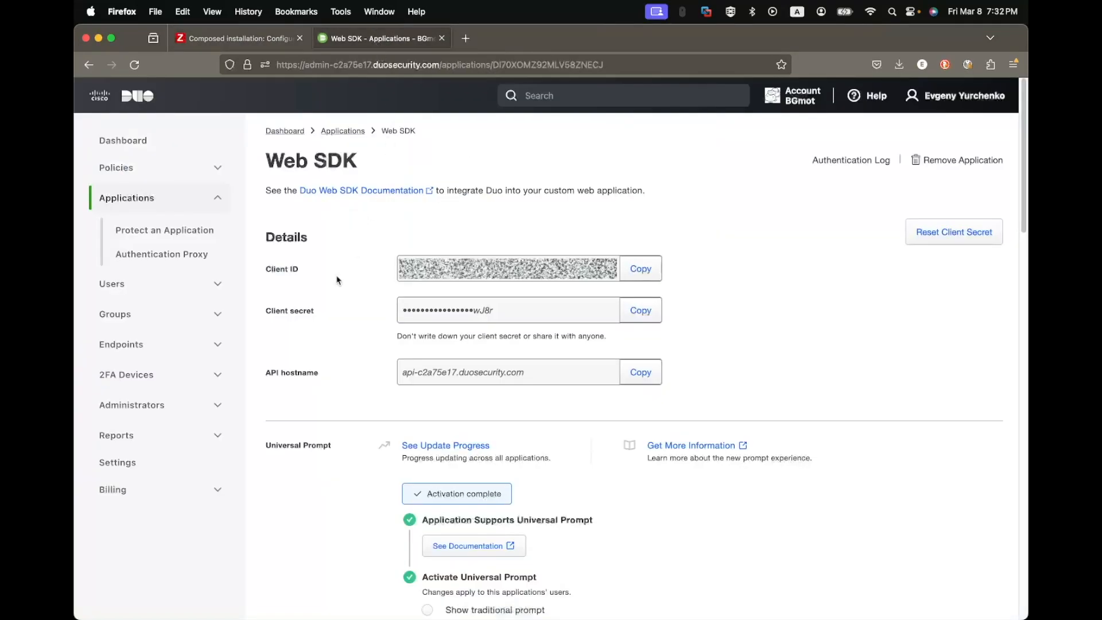
pyautogui.click(640, 372)
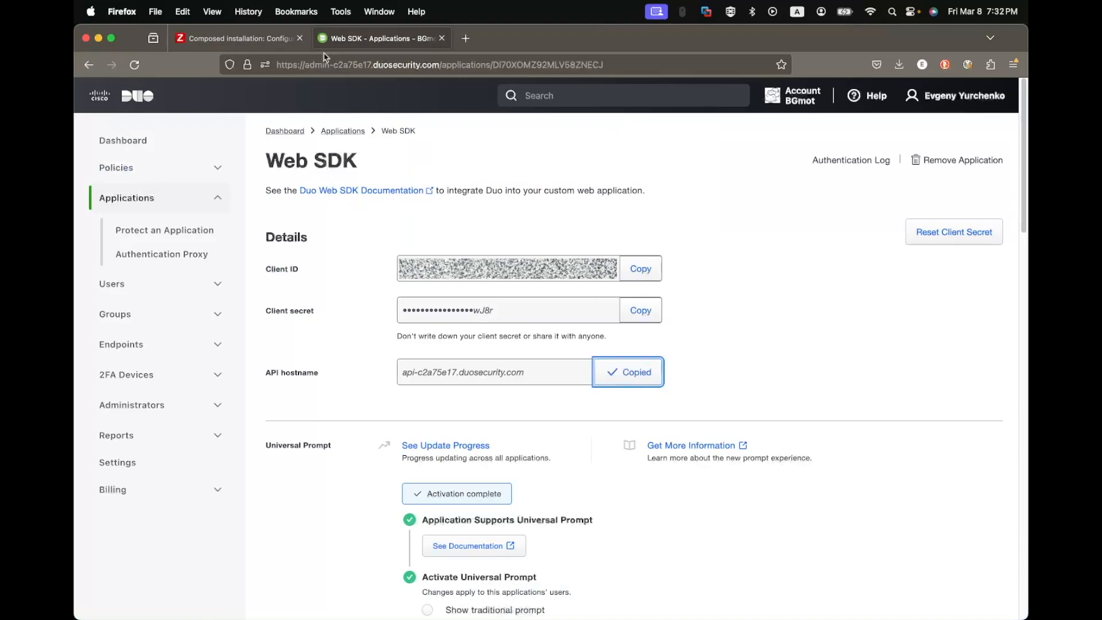
pyautogui.click(247, 37)
pyautogui.press('super+v')
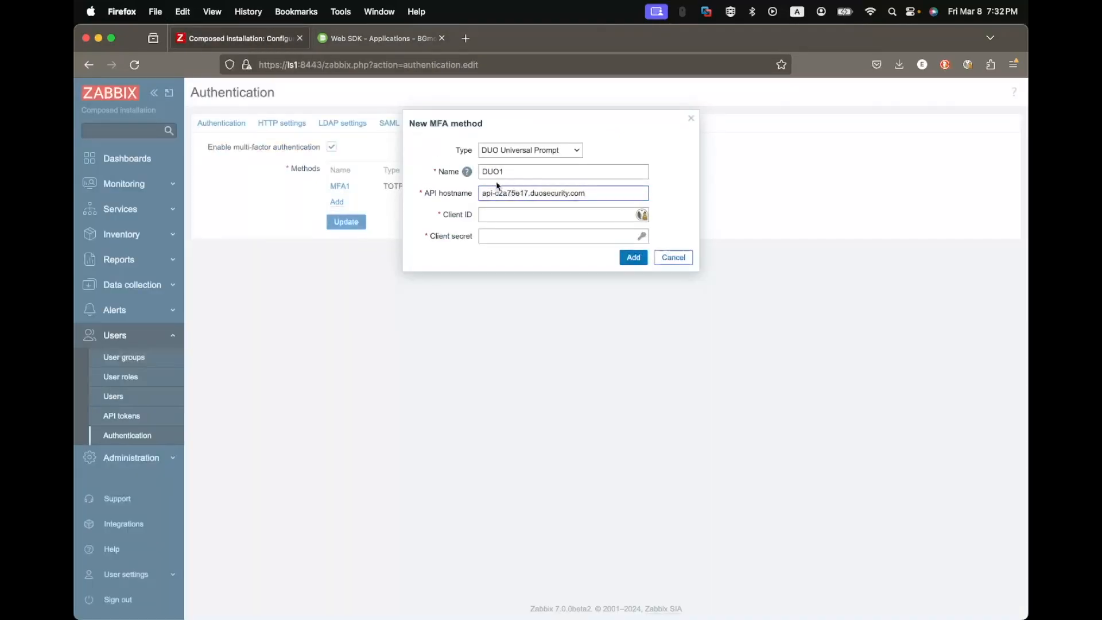
pyautogui.click(509, 214)
pyautogui.click(376, 38)
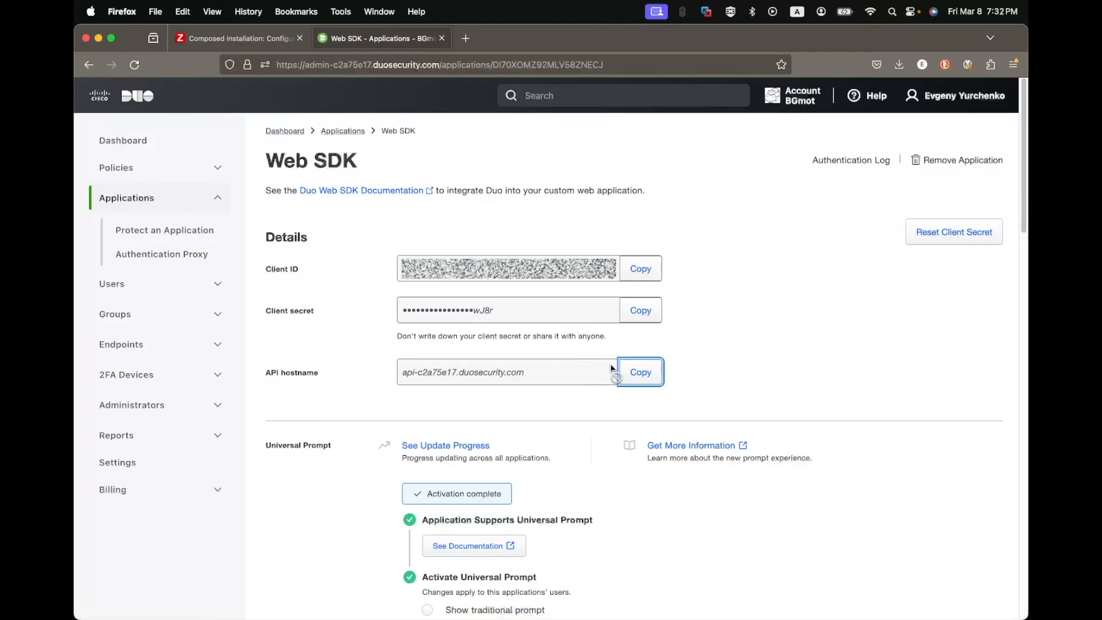
pyautogui.click(648, 274)
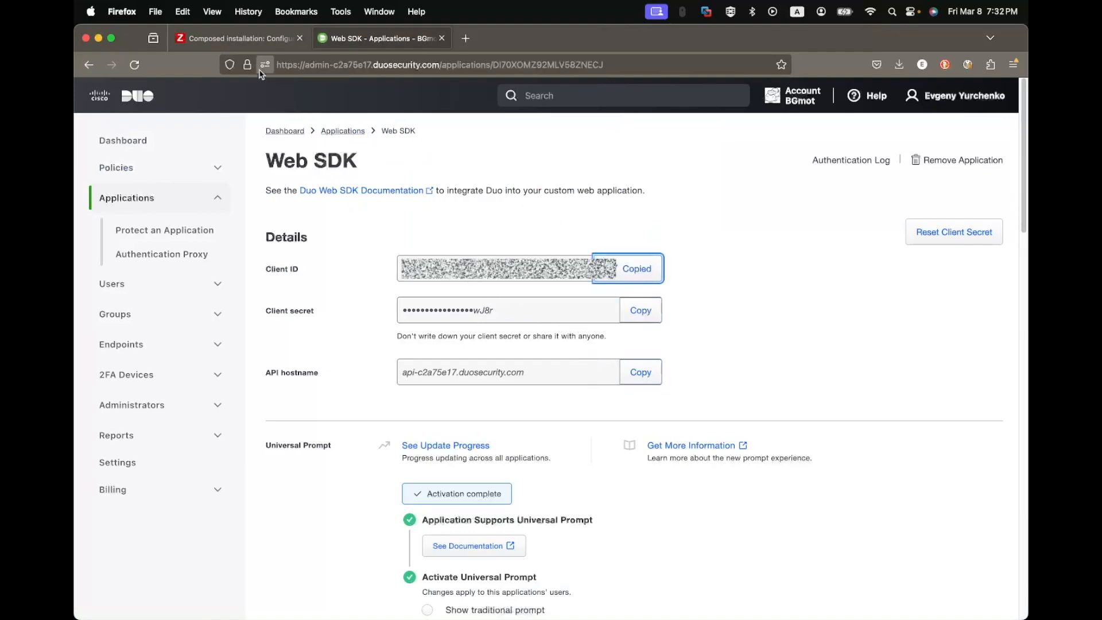
pyautogui.click(248, 41)
pyautogui.press('super+v')
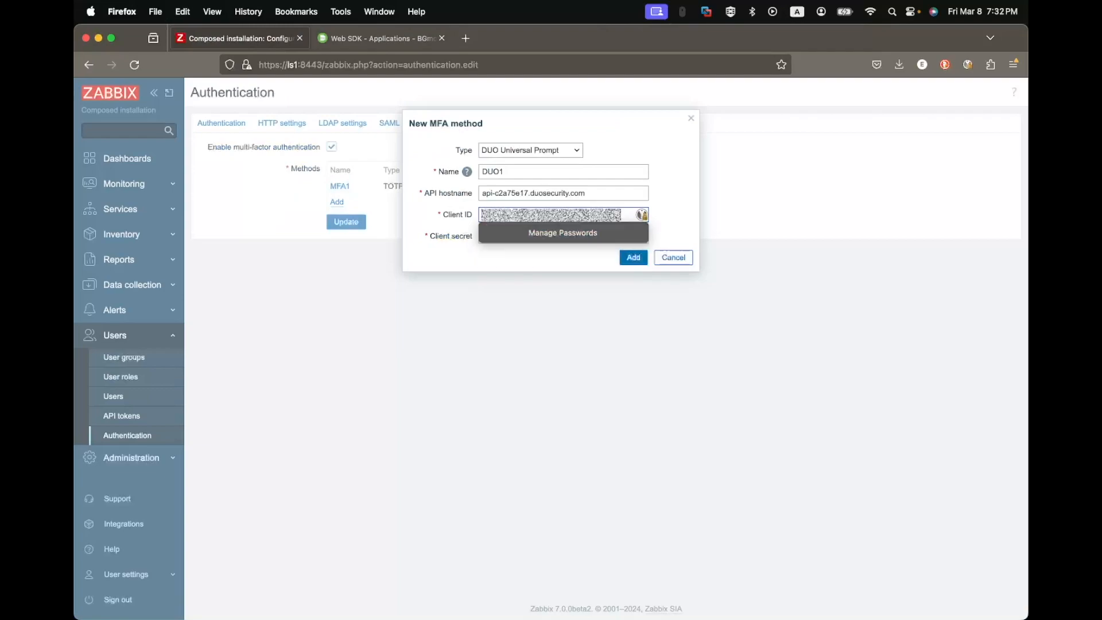
# Paste the Web SDK client secret into DUO1 and add the method.
pyautogui.click(451, 237)
pyautogui.click(364, 38)
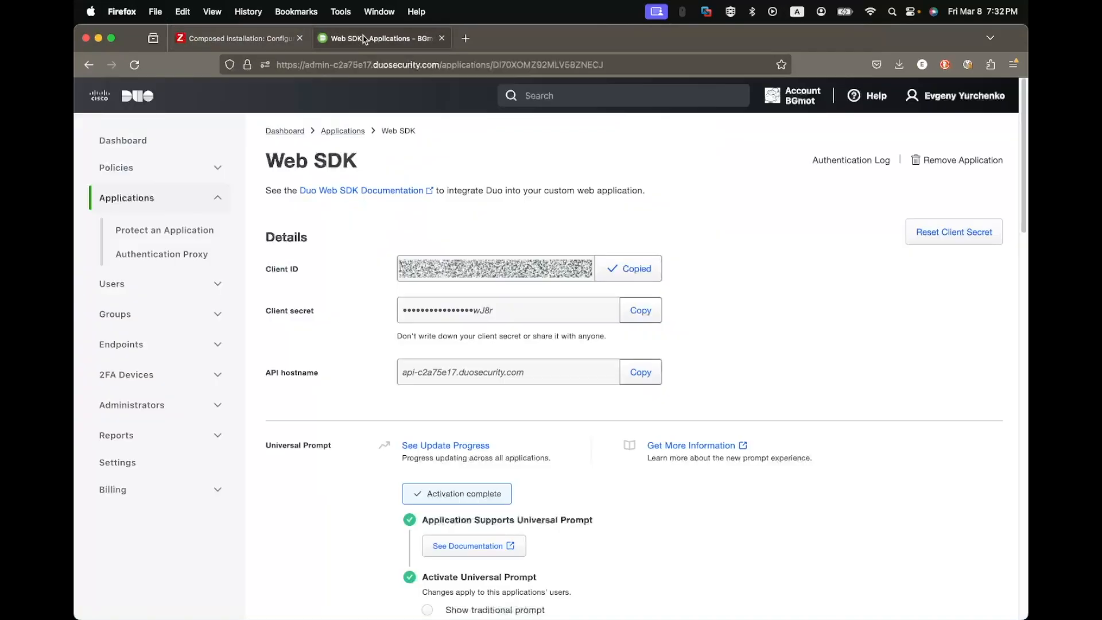
pyautogui.click(635, 310)
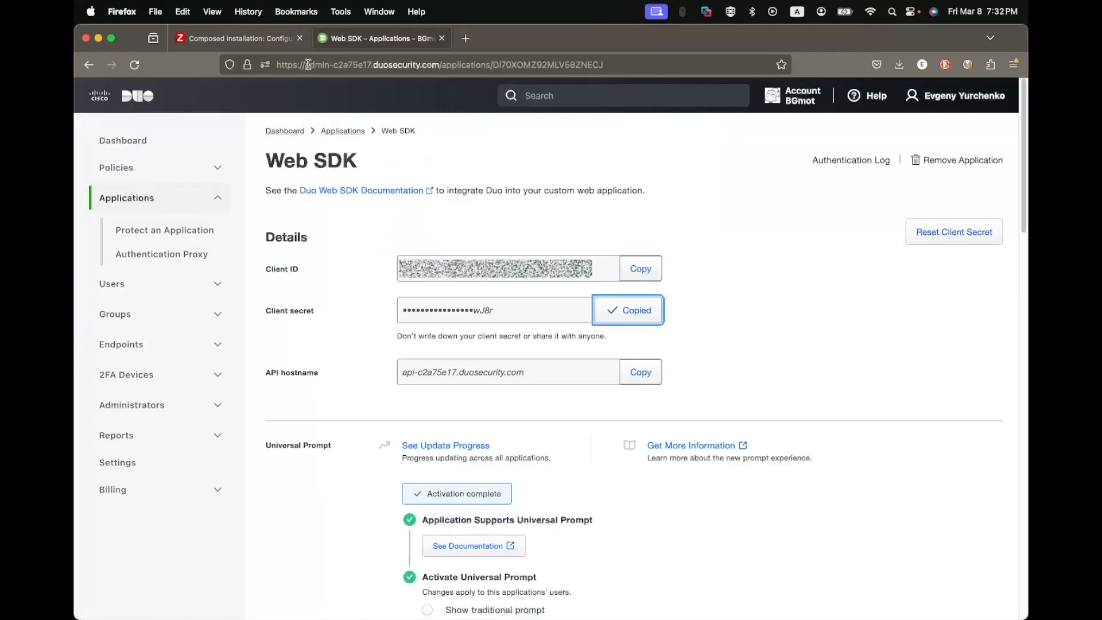
pyautogui.click(253, 39)
pyautogui.press('super+v')
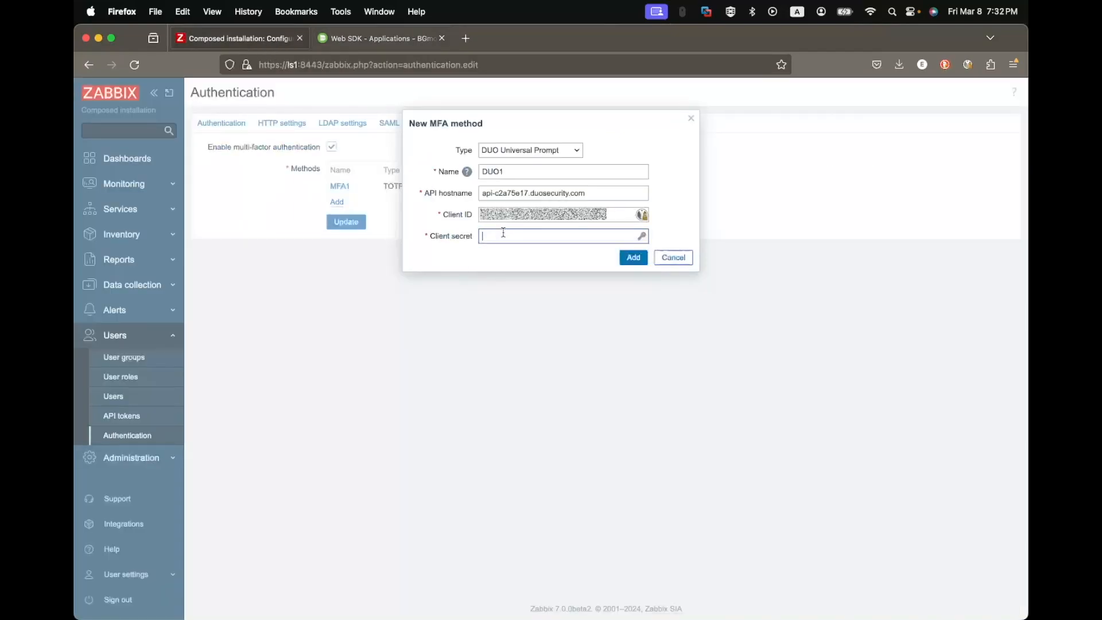
pyautogui.click(573, 240)
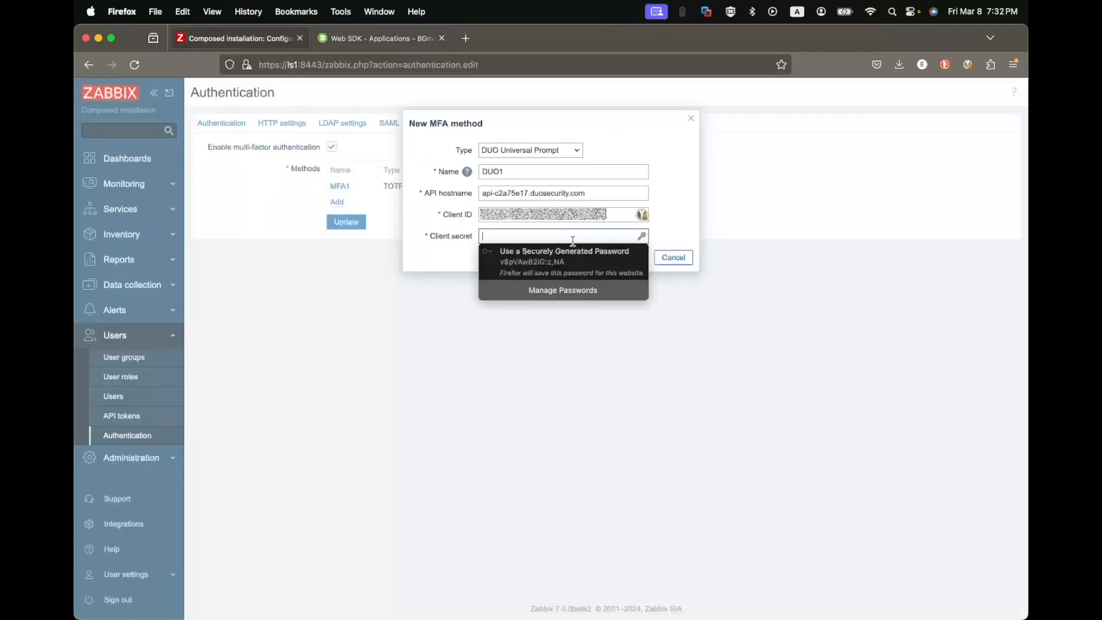
pyautogui.press('super+v')
pyautogui.click(630, 256)
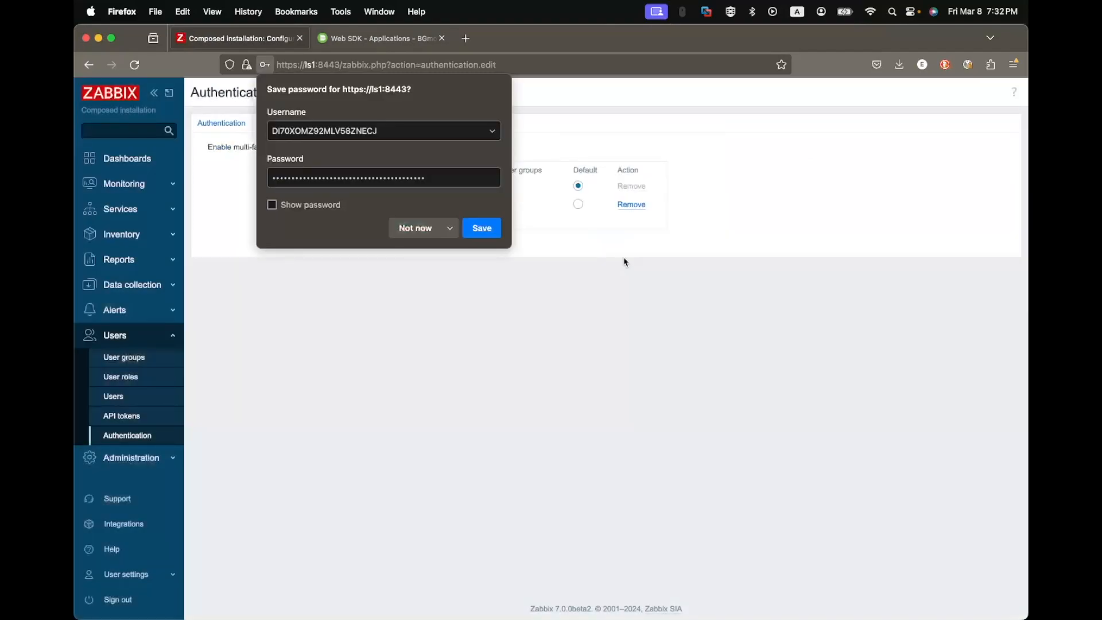
# Save the MFA settings with DUO1, review the Test group, then reopen Authentication settings.
pyautogui.click(418, 232)
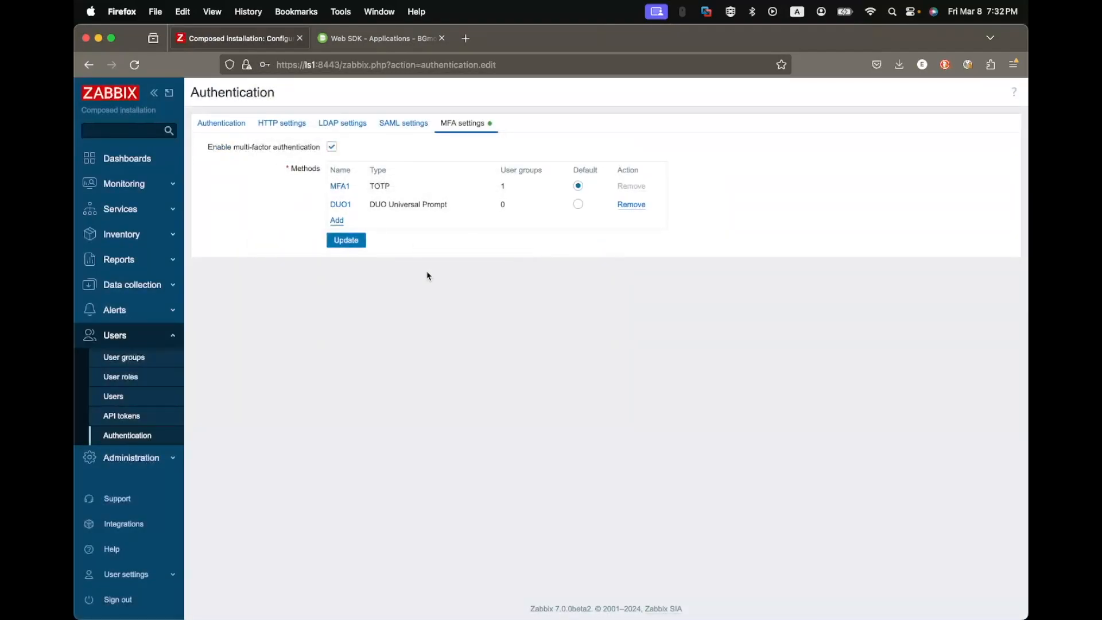
pyautogui.click(345, 242)
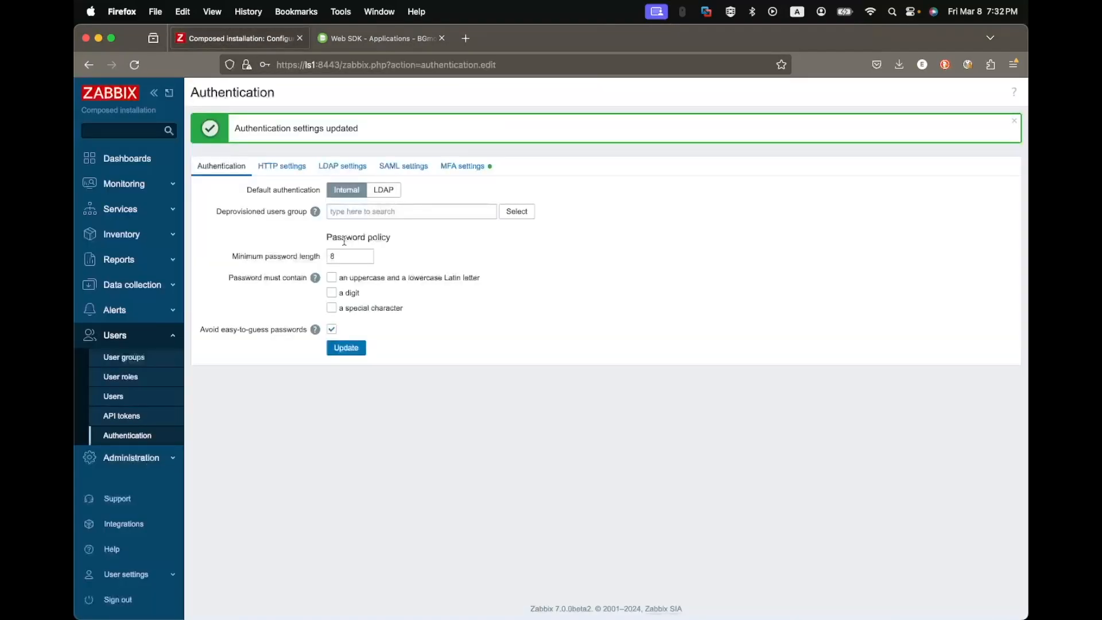
pyautogui.click(143, 359)
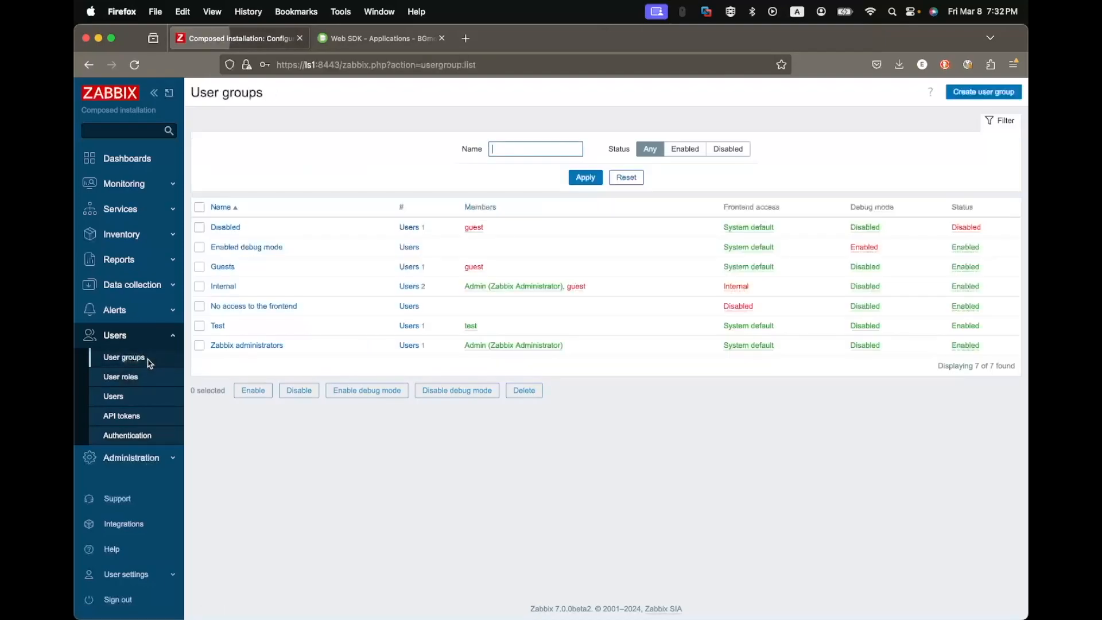
pyautogui.click(217, 326)
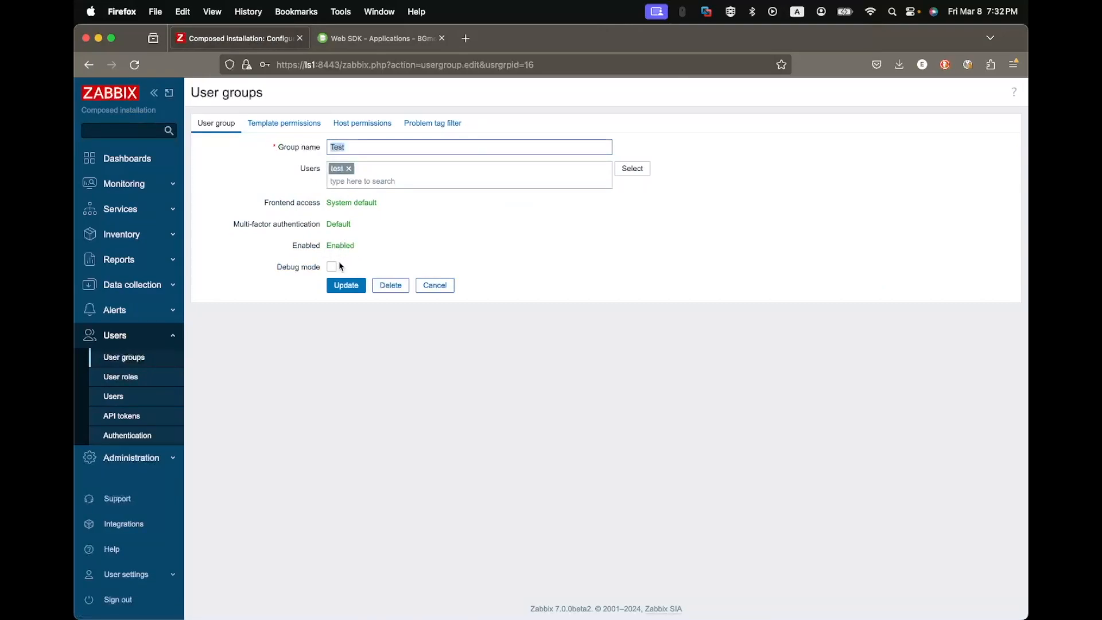
pyautogui.click(345, 224)
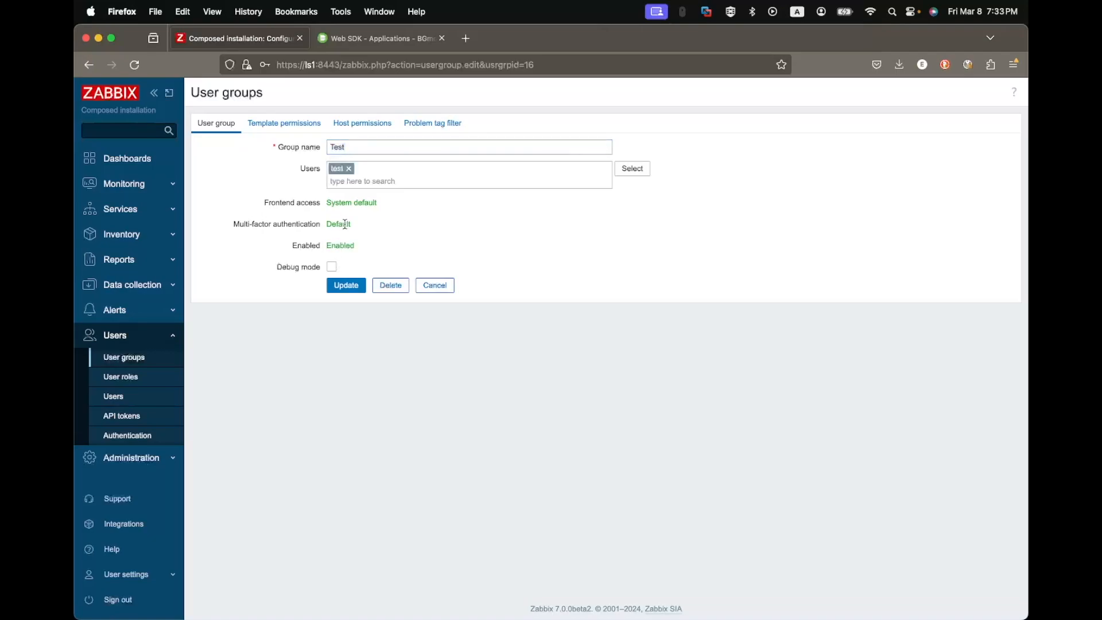
pyautogui.click(132, 435)
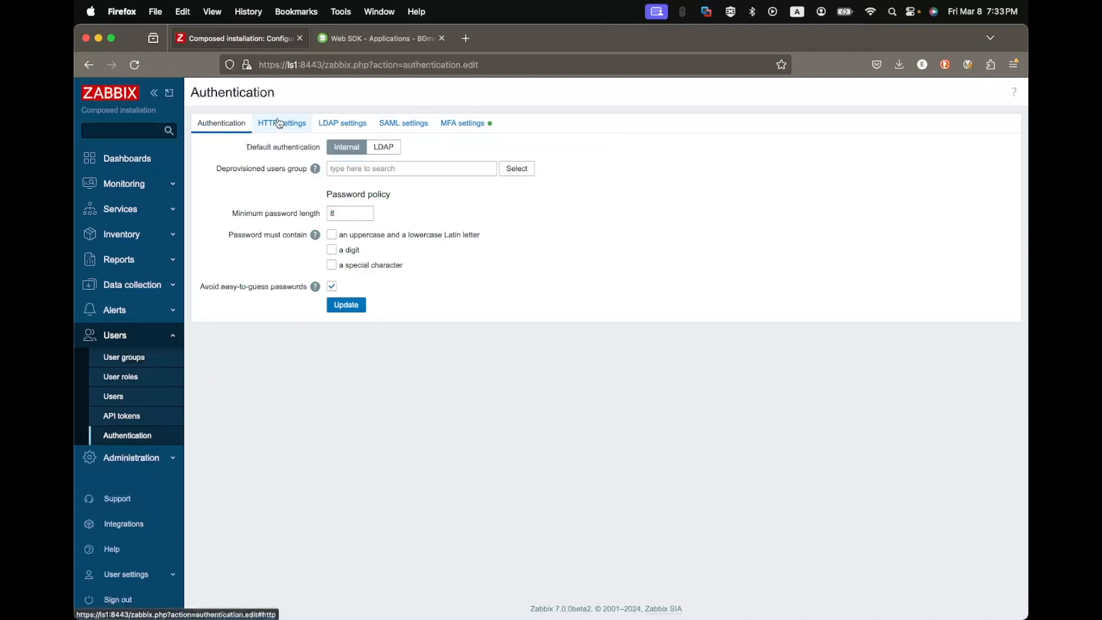
# Make DUO1 the default MFA method, save and confirm it, then sign out of Zabbix.
pyautogui.click(471, 126)
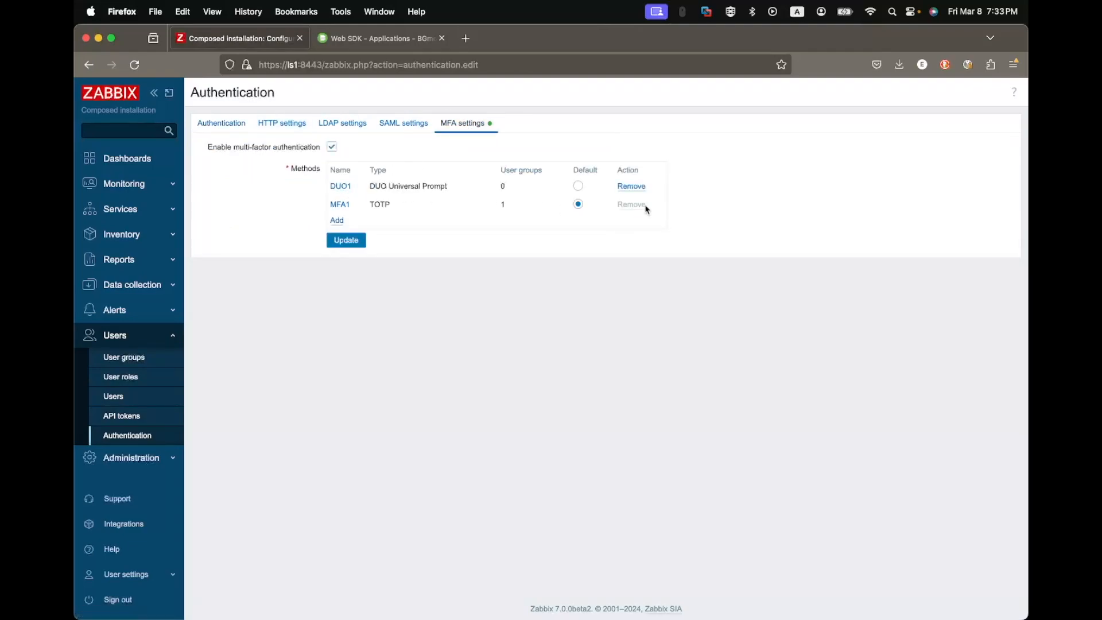
pyautogui.click(579, 186)
pyautogui.click(349, 241)
pyautogui.click(451, 165)
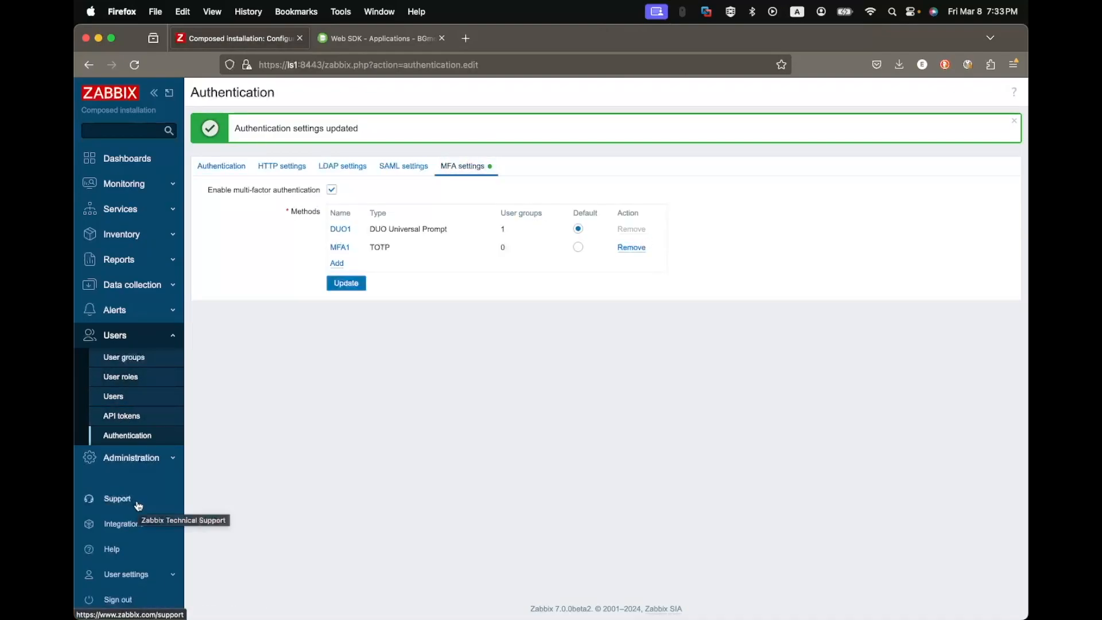
pyautogui.click(127, 603)
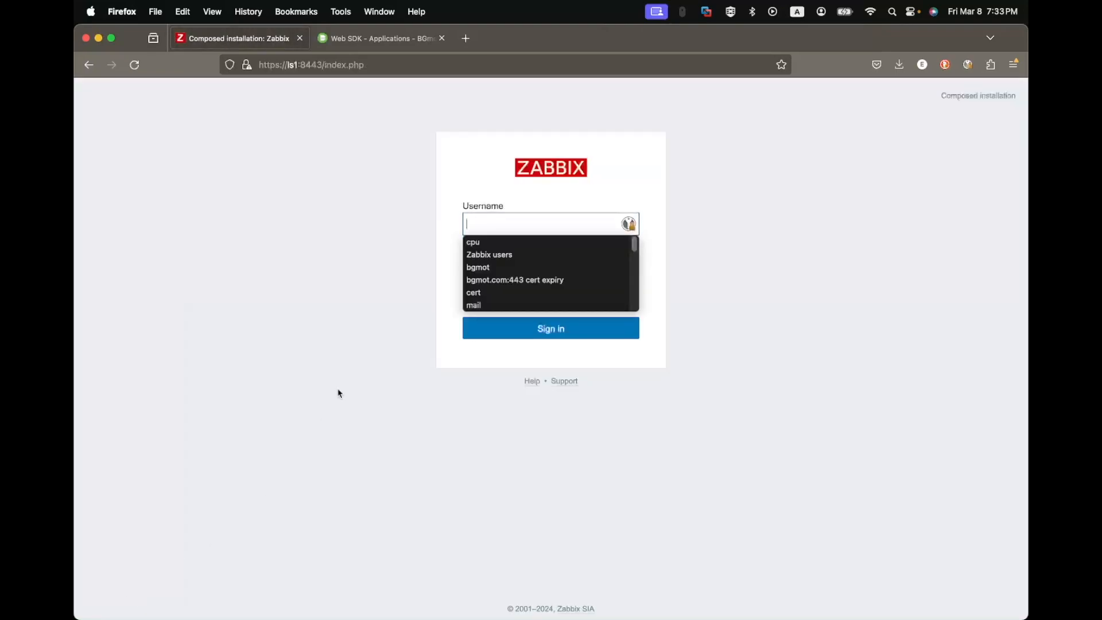
# Log in to Zabbix with the test user's username and password.
pyautogui.press('Tab')
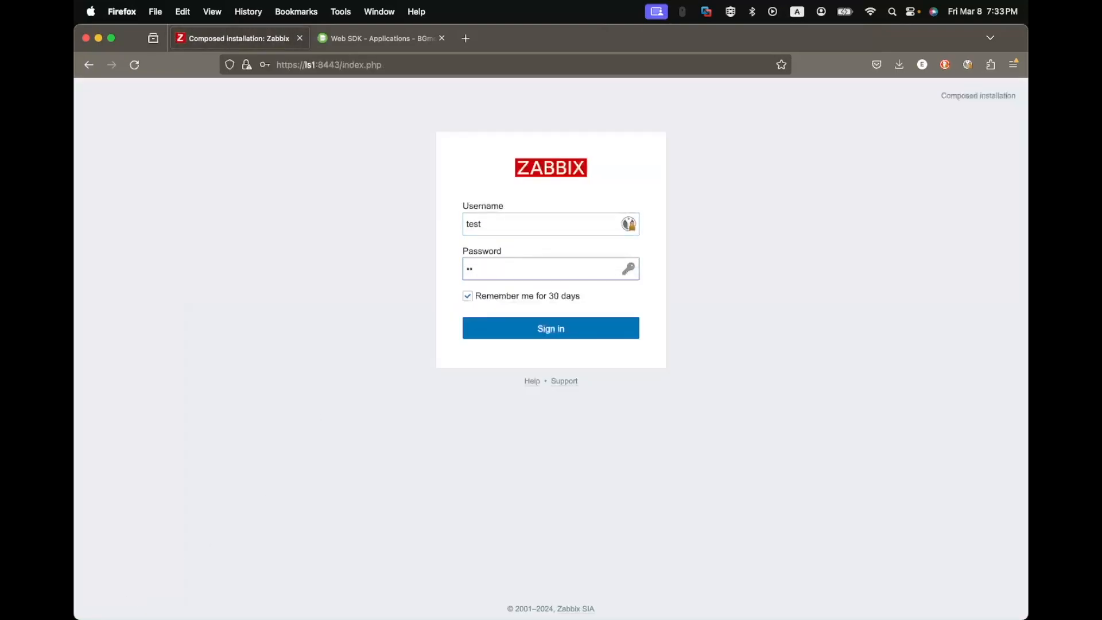
pyautogui.press('Return')
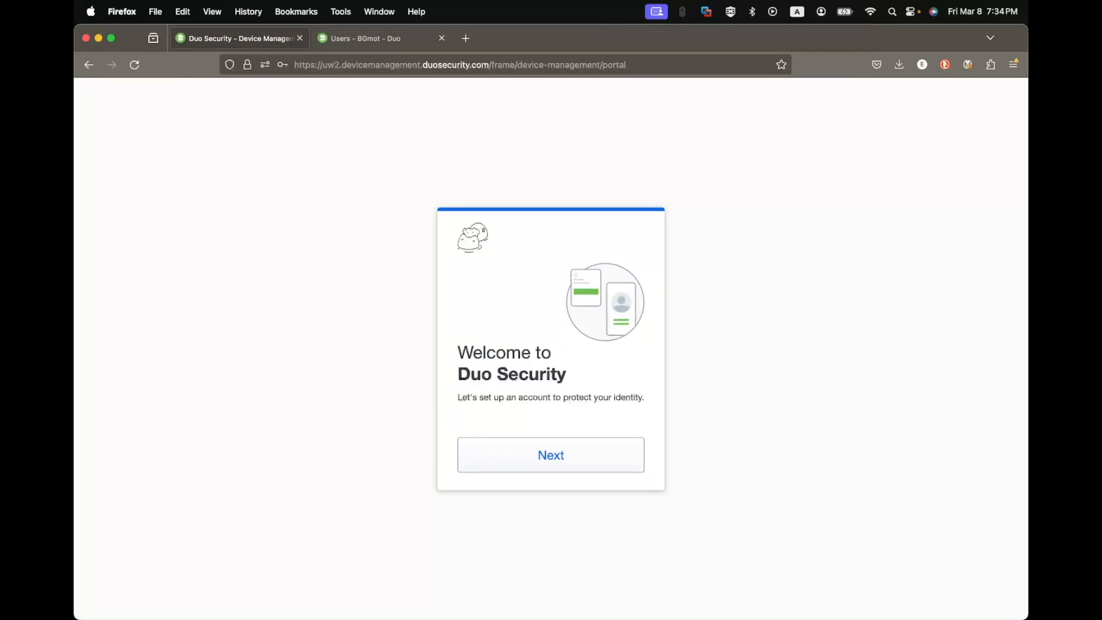
# Go past the Duo intro cards, choose phone enrollment, and submit the pasted mobile number.
pyautogui.click(594, 465)
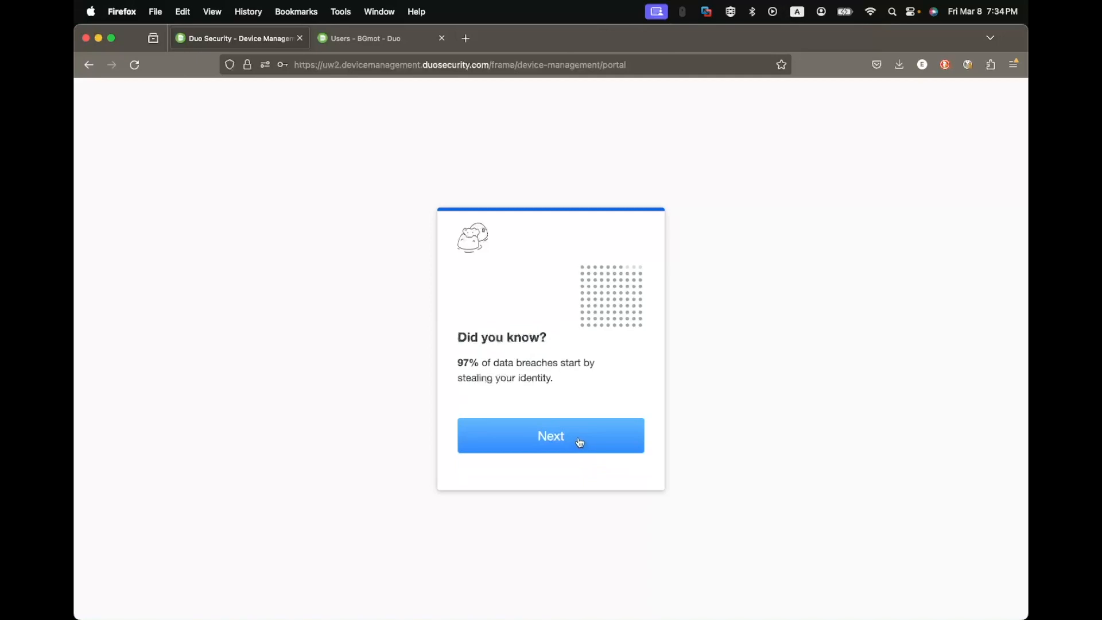
pyautogui.click(581, 443)
pyautogui.click(575, 446)
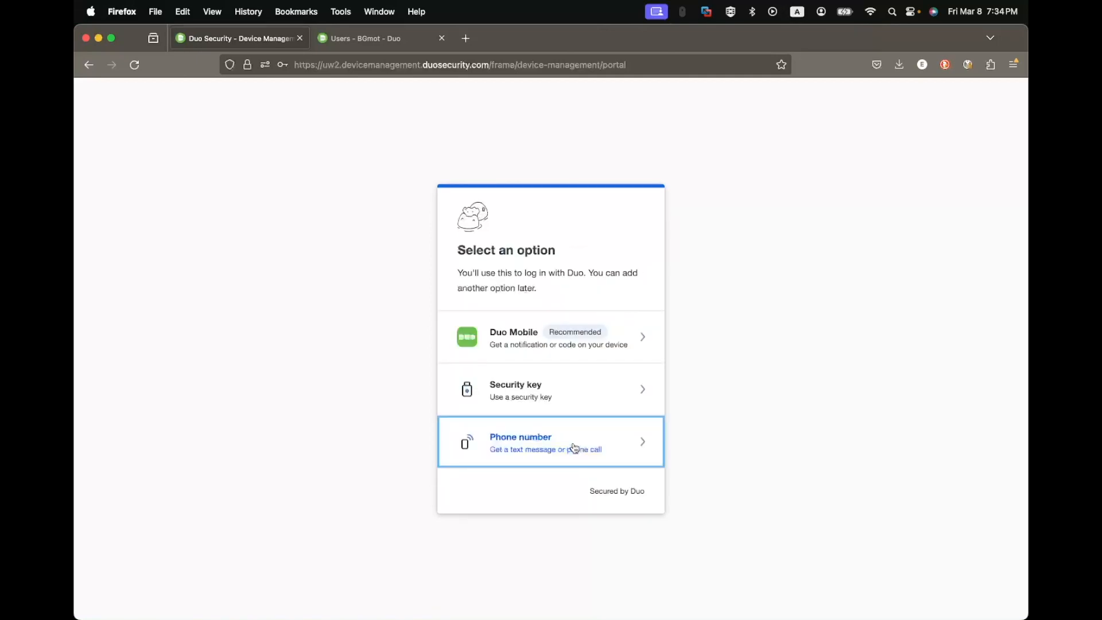
pyautogui.click(567, 334)
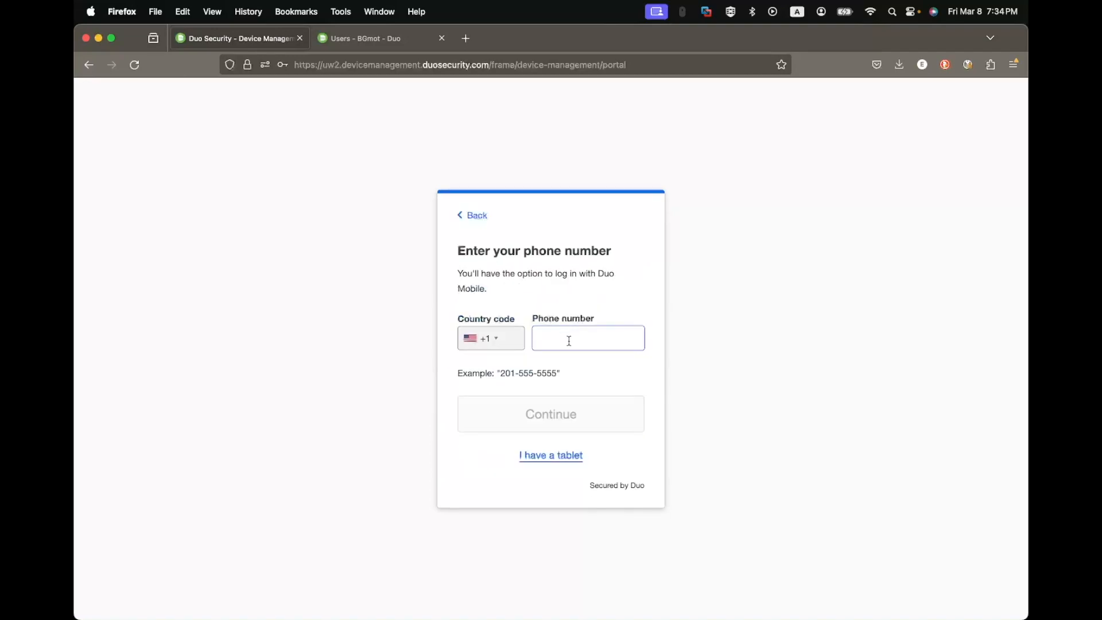
pyautogui.click(569, 341)
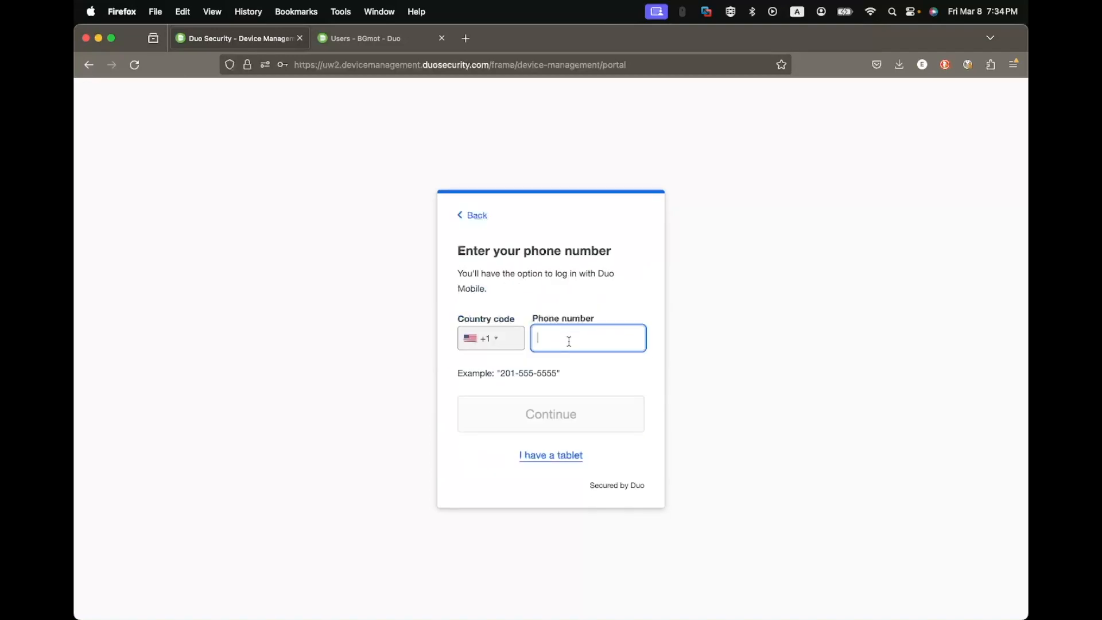
pyautogui.press('super+v')
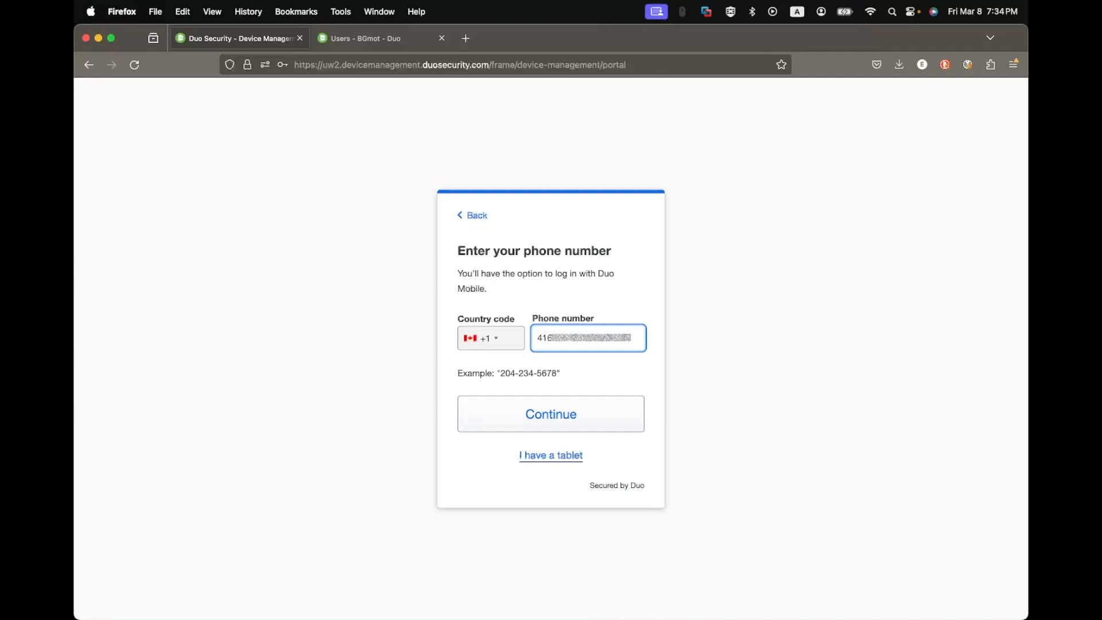
pyautogui.click(564, 413)
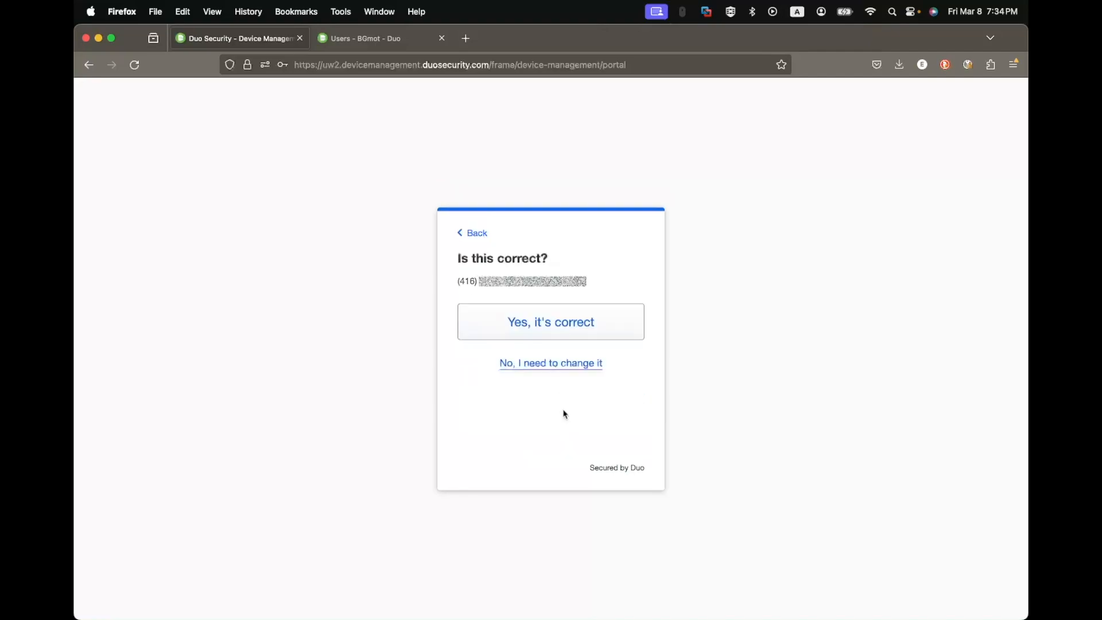
# Confirm the number, verify it with the texted passcode, and move past the Duo Mobile download step.
pyautogui.click(557, 329)
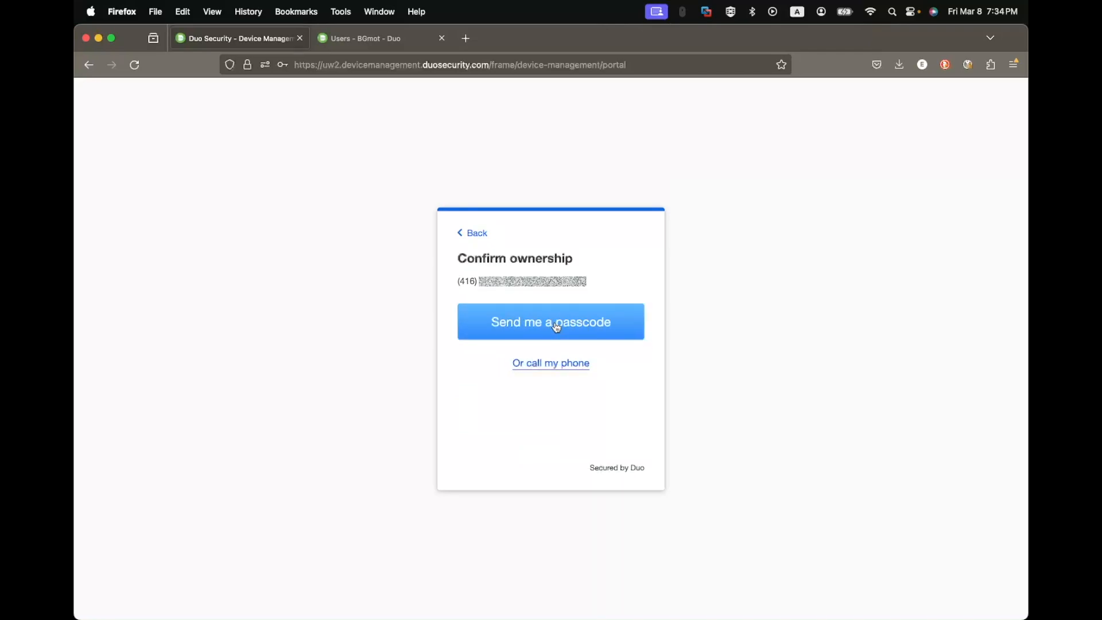
pyautogui.click(557, 322)
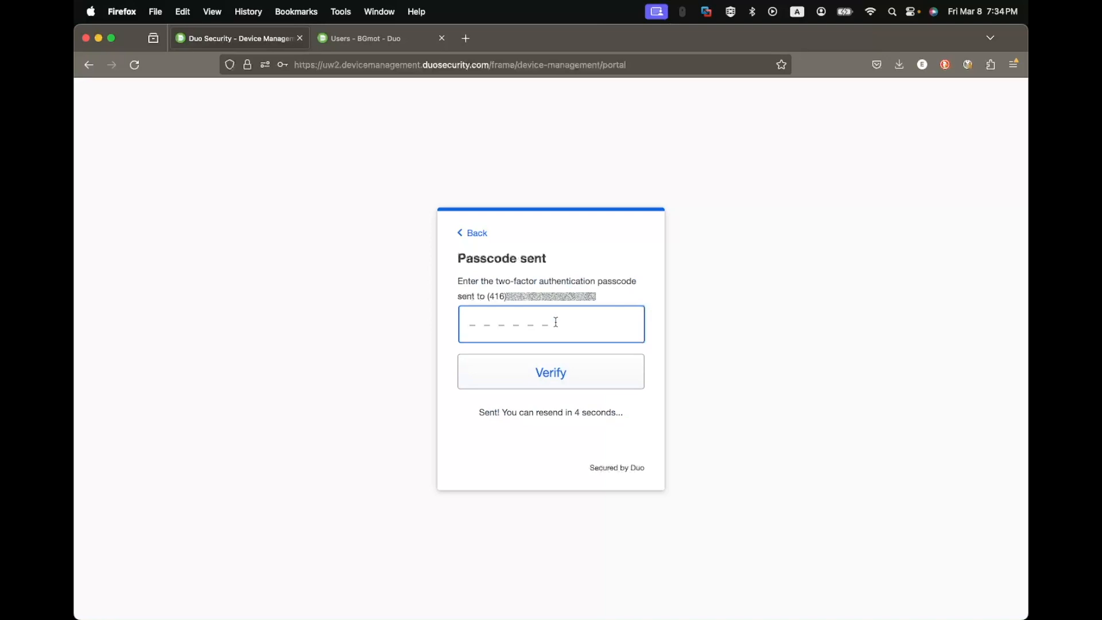
pyautogui.click(556, 322)
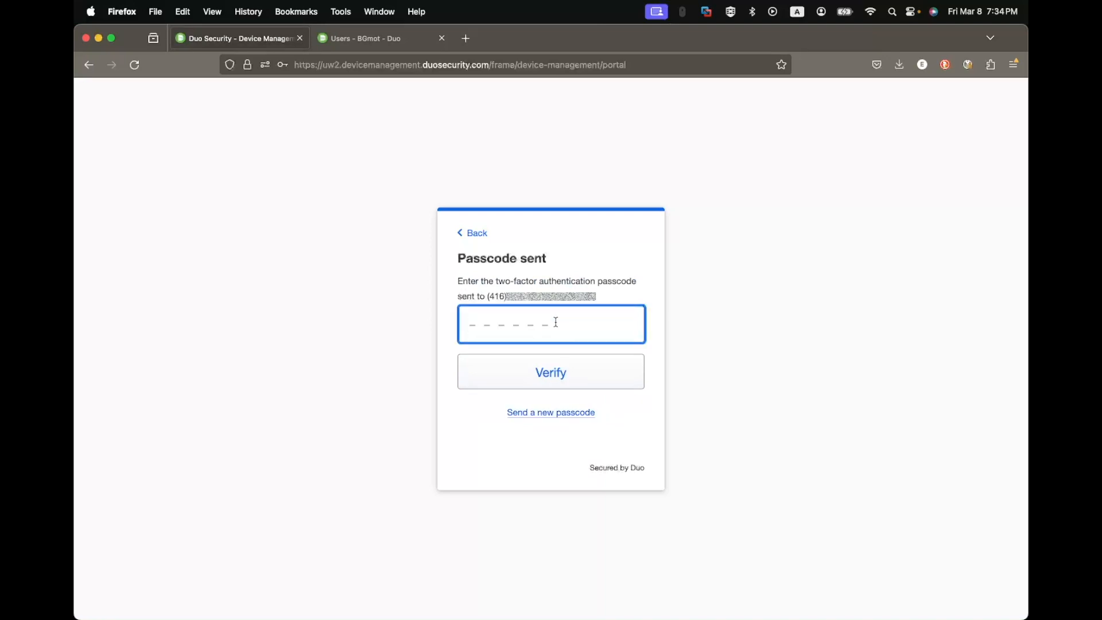
pyautogui.click(557, 376)
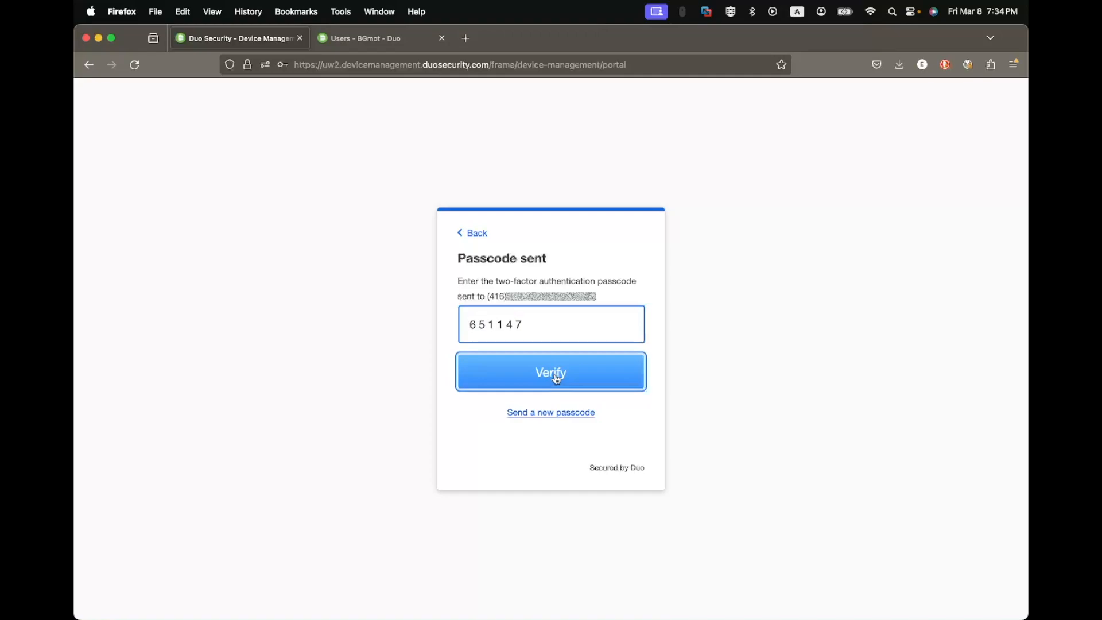
pyautogui.click(553, 427)
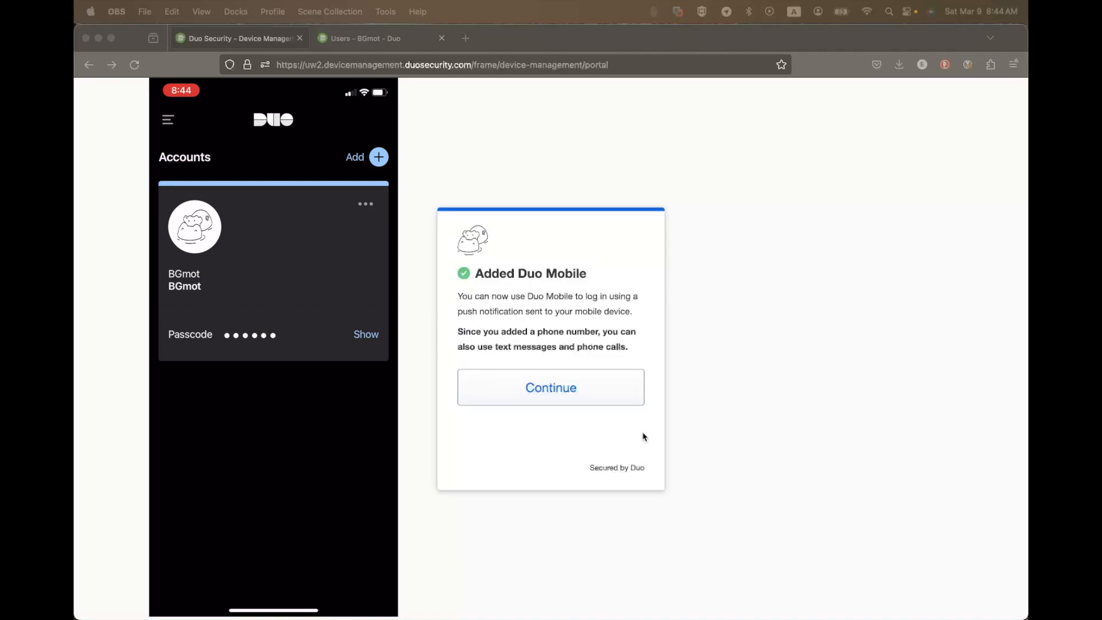
# Continue after adding Duo Mobile, skip another login method, and log in with Duo.
pyautogui.click(628, 398)
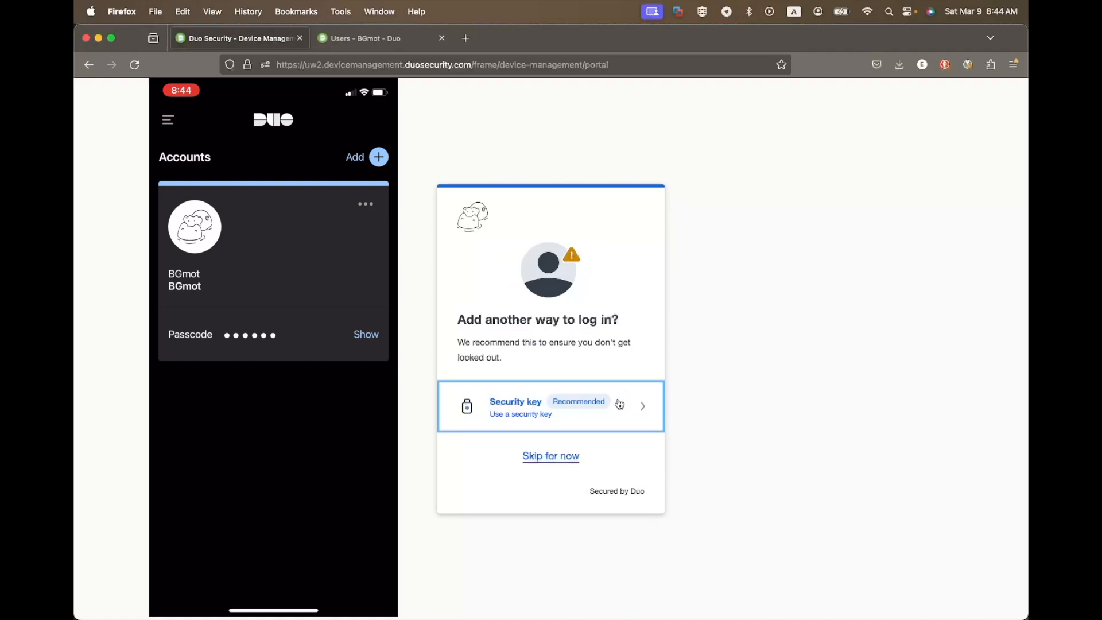
pyautogui.click(570, 456)
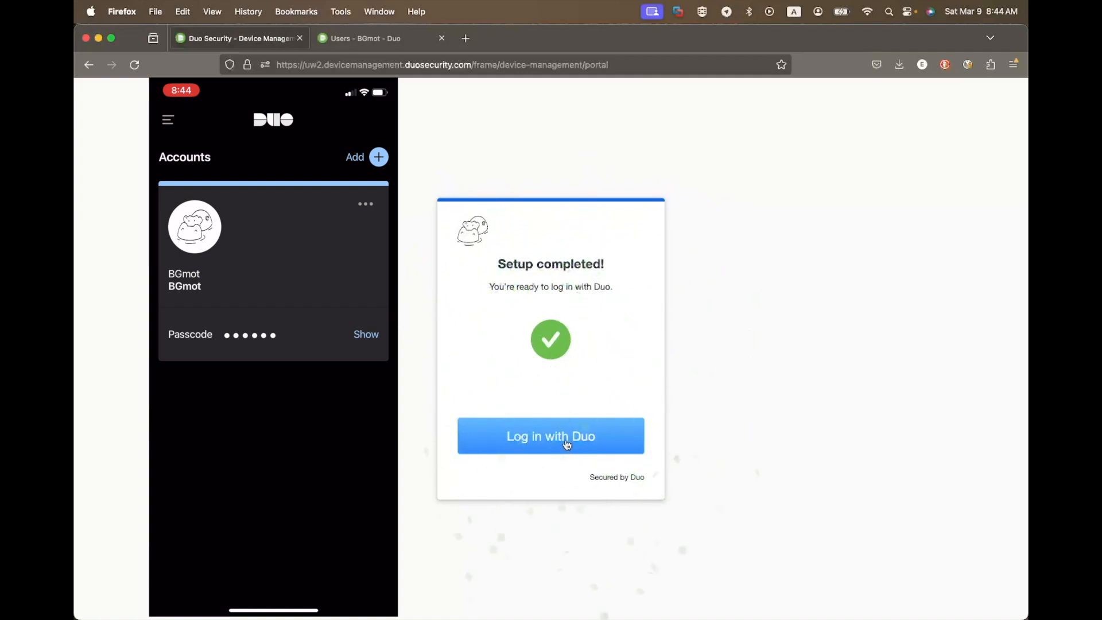
pyautogui.click(568, 446)
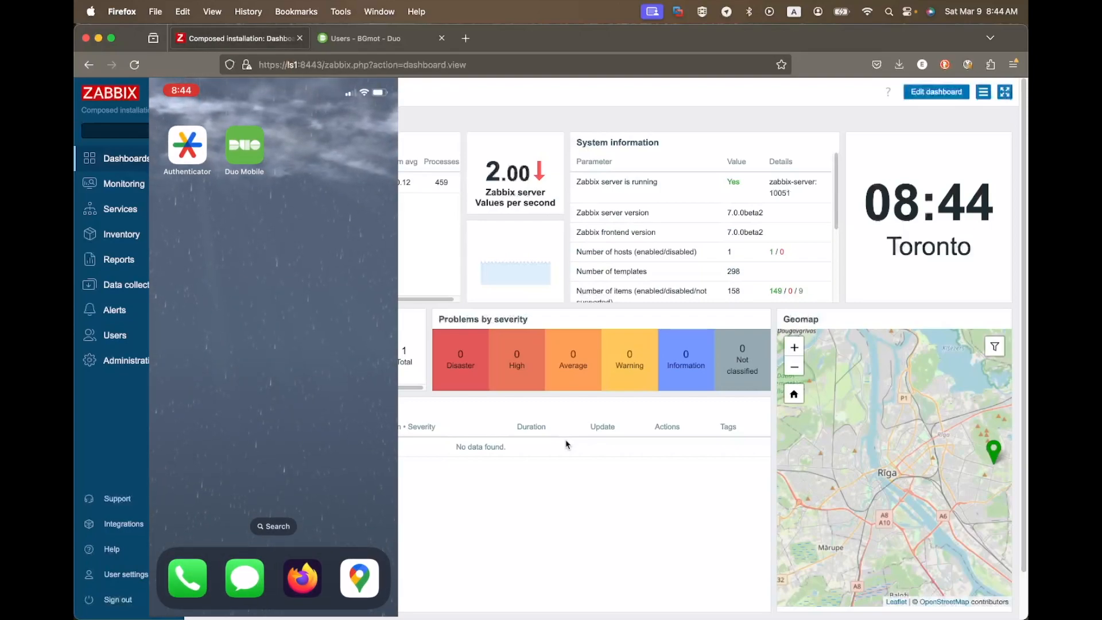
# Sign out, log back in as user test, and decline the browser's password-save prompt.
pyautogui.click(128, 603)
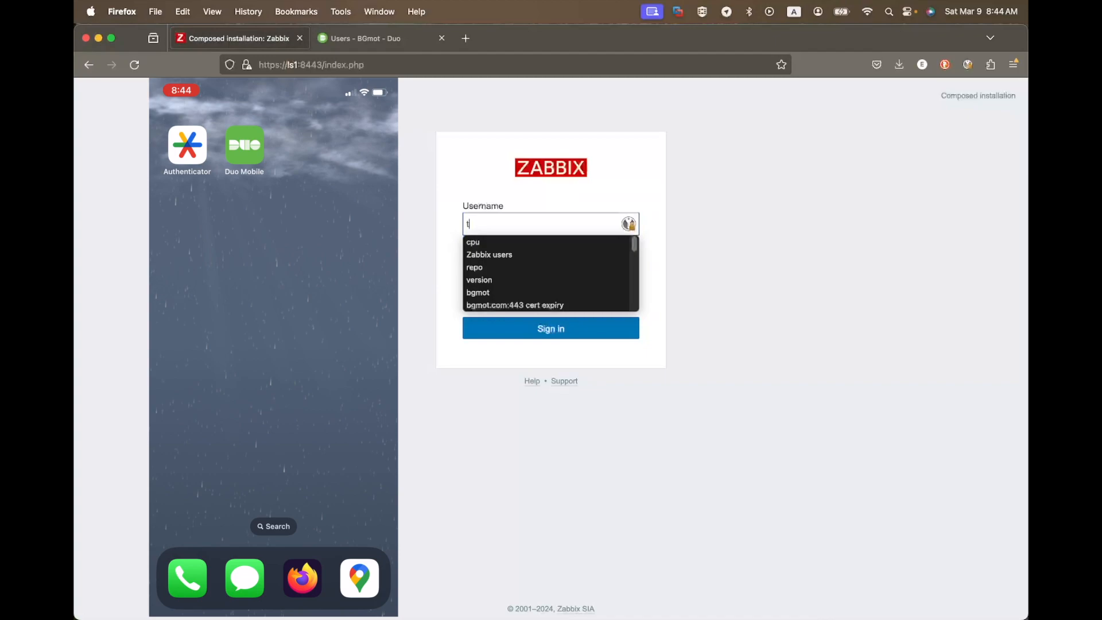
pyautogui.write('test')
pyautogui.press('Tab')
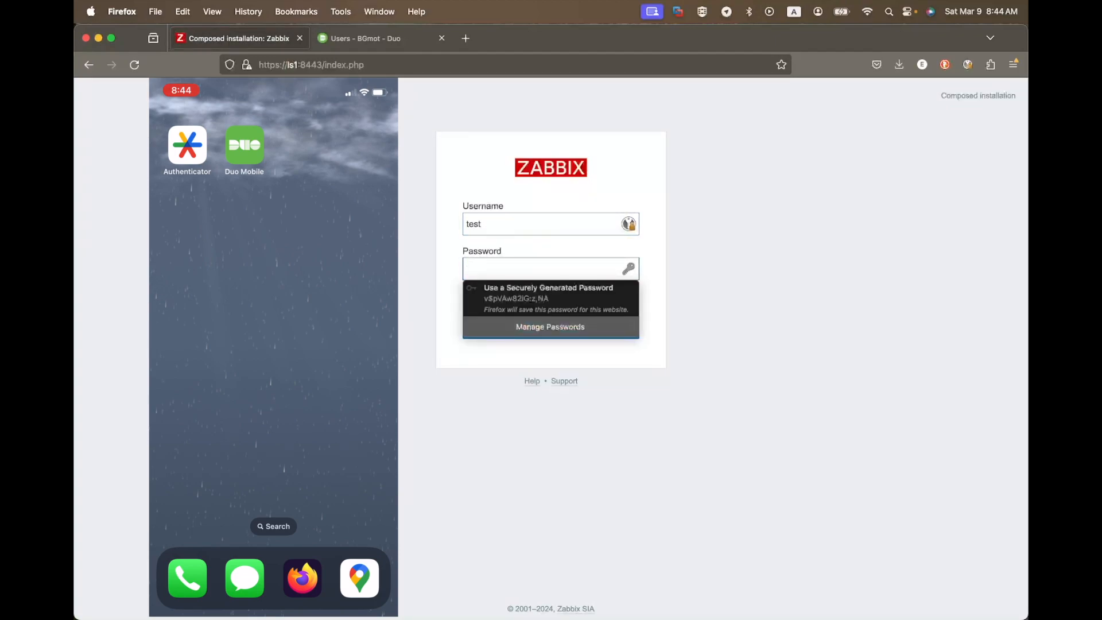
pyautogui.write('***')
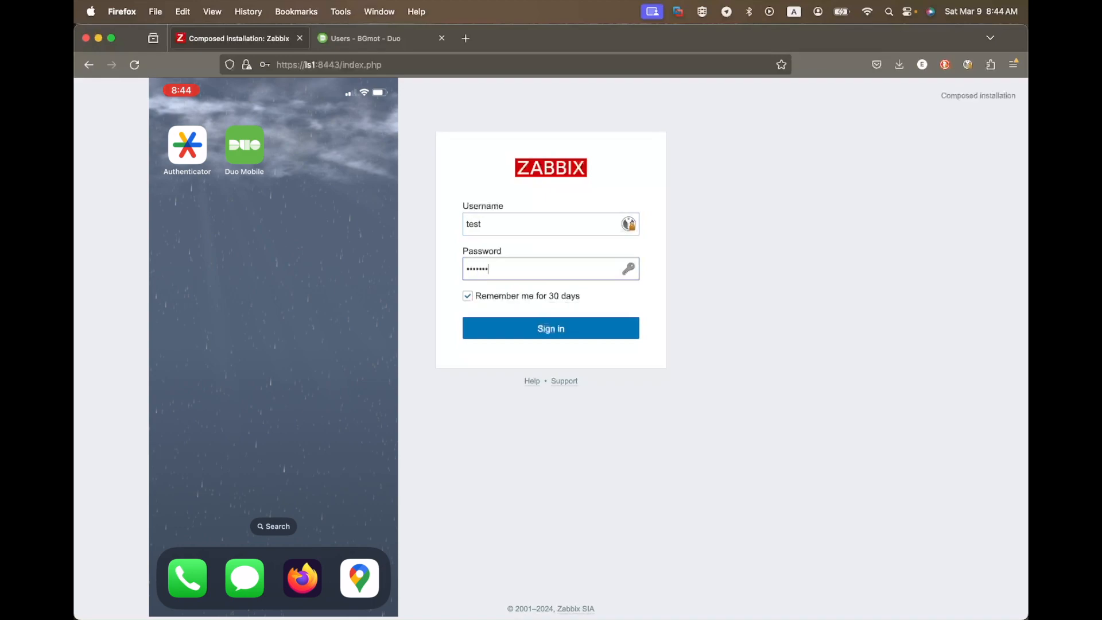
pyautogui.write('*****')
pyautogui.press('Return')
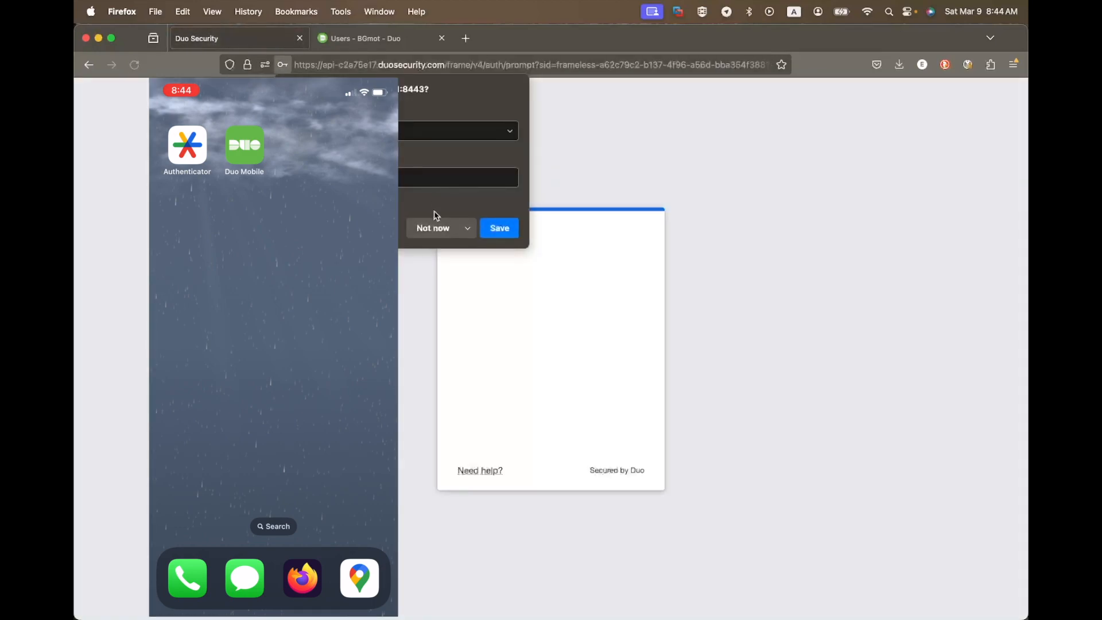
pyautogui.click(432, 228)
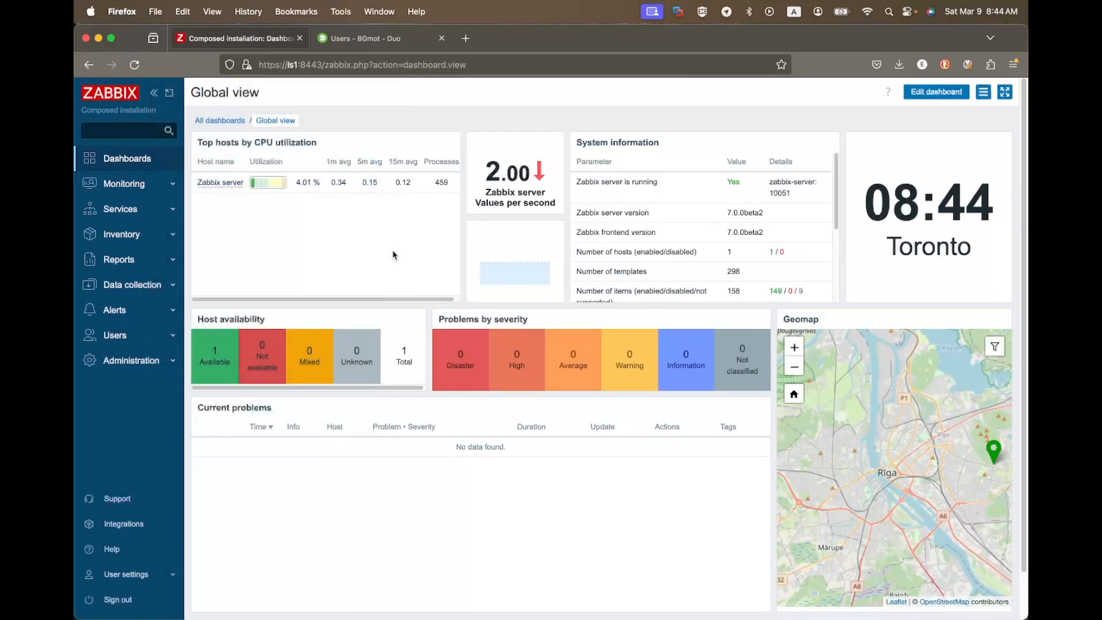
# Open user test from the Duo Admin Users list and scroll through its status and settings.
pyautogui.click(364, 40)
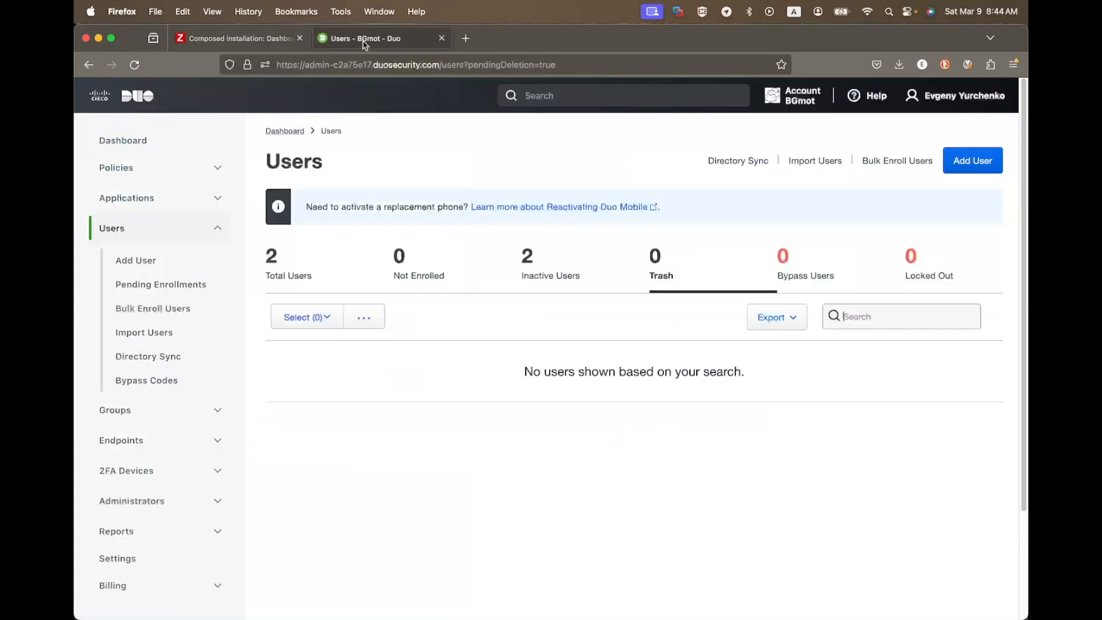
pyautogui.click(130, 232)
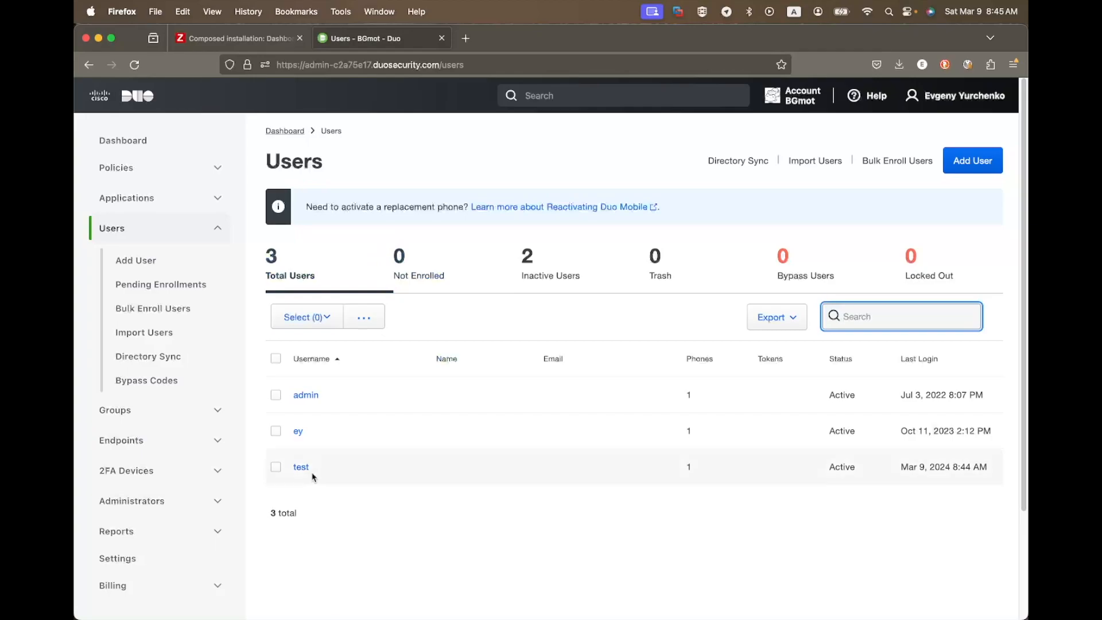
pyautogui.click(309, 471)
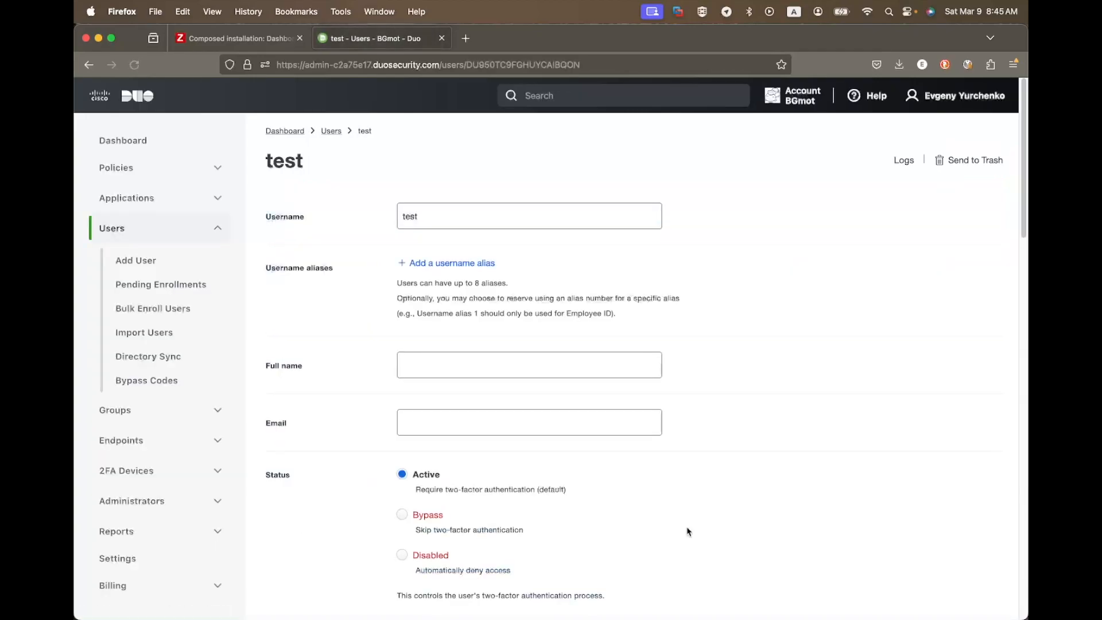
pyautogui.scroll(-1, 358, 402)
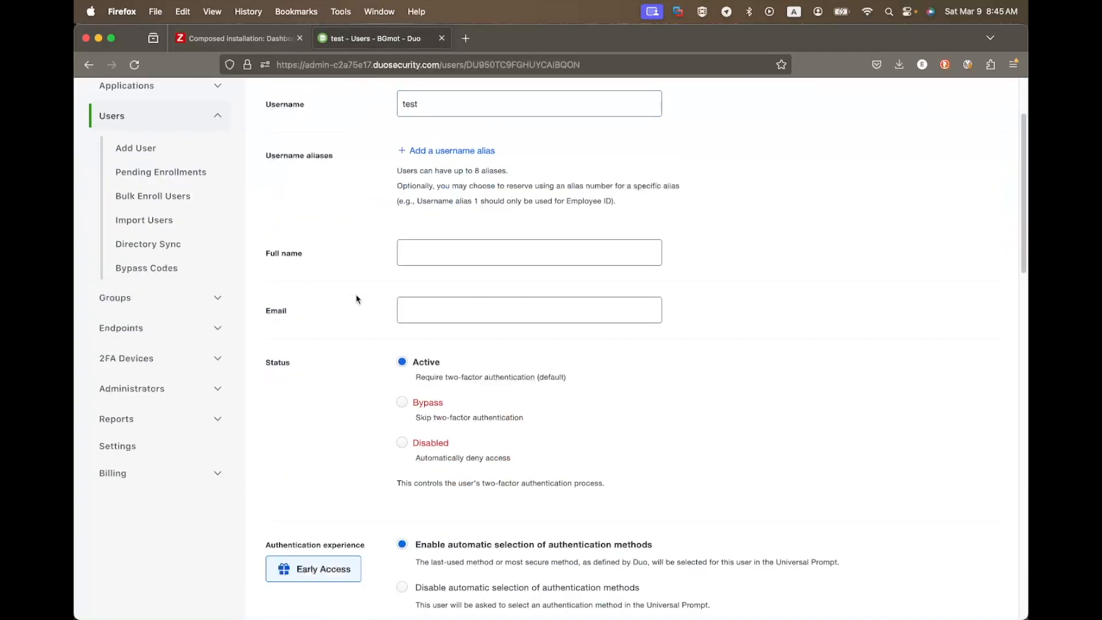
pyautogui.scroll(-2, 351, 371)
pyautogui.scroll(-5, 352, 370)
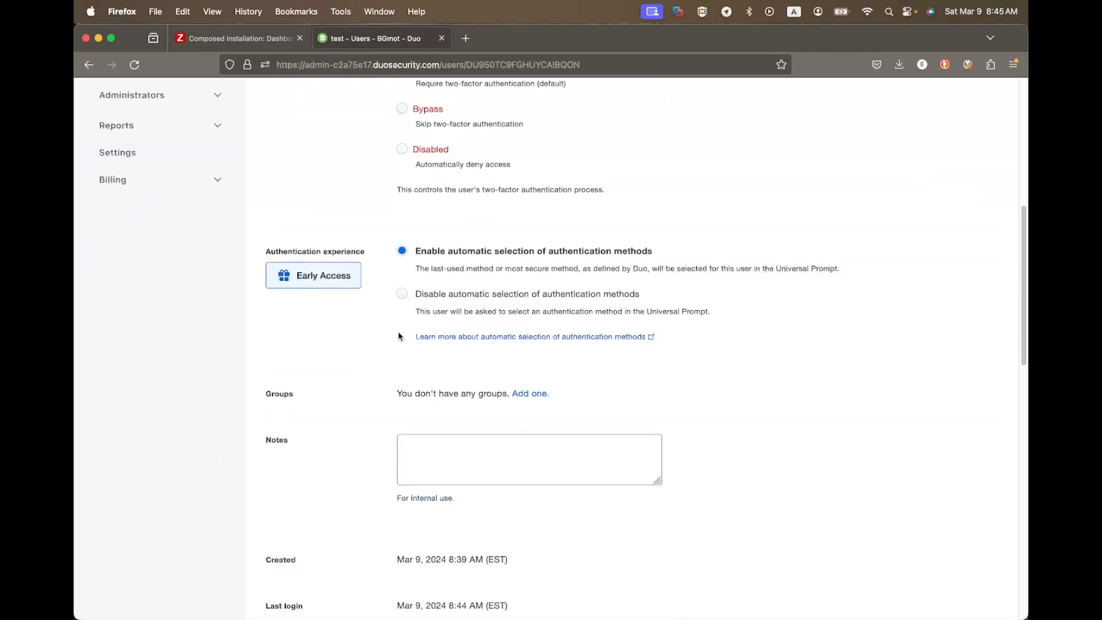
pyautogui.scroll(2, 416, 266)
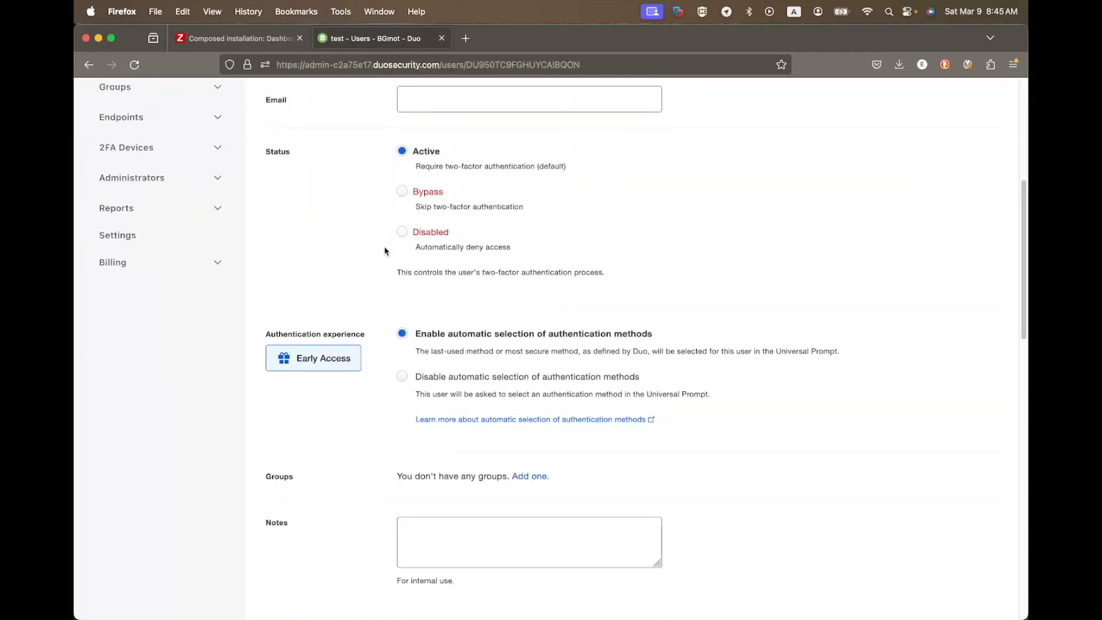
pyautogui.scroll(1, 385, 249)
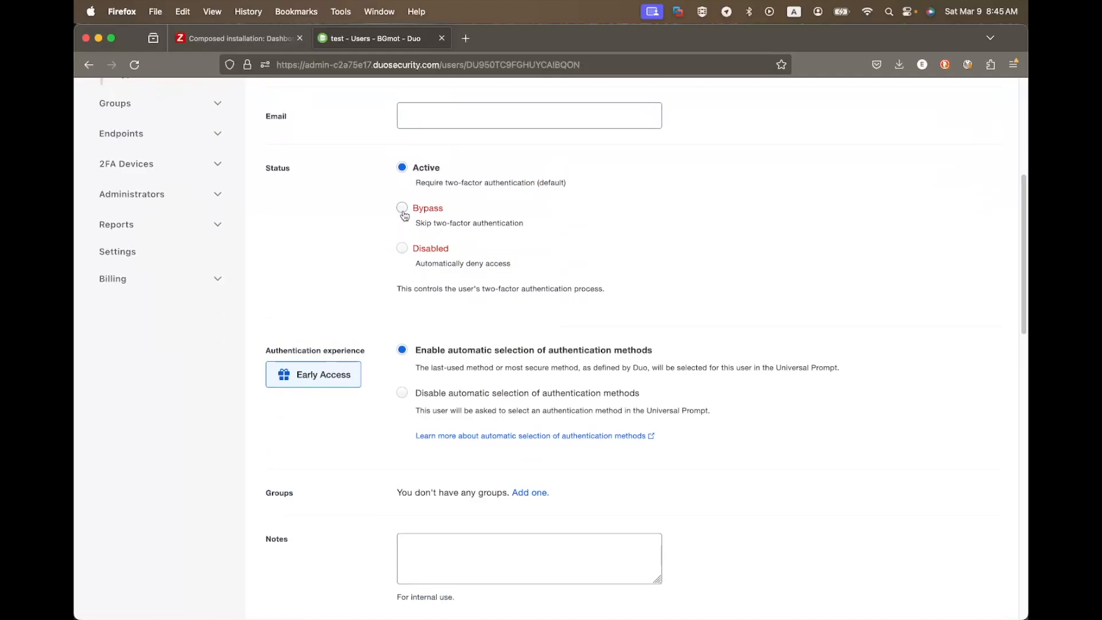
pyautogui.scroll(10, 381, 230)
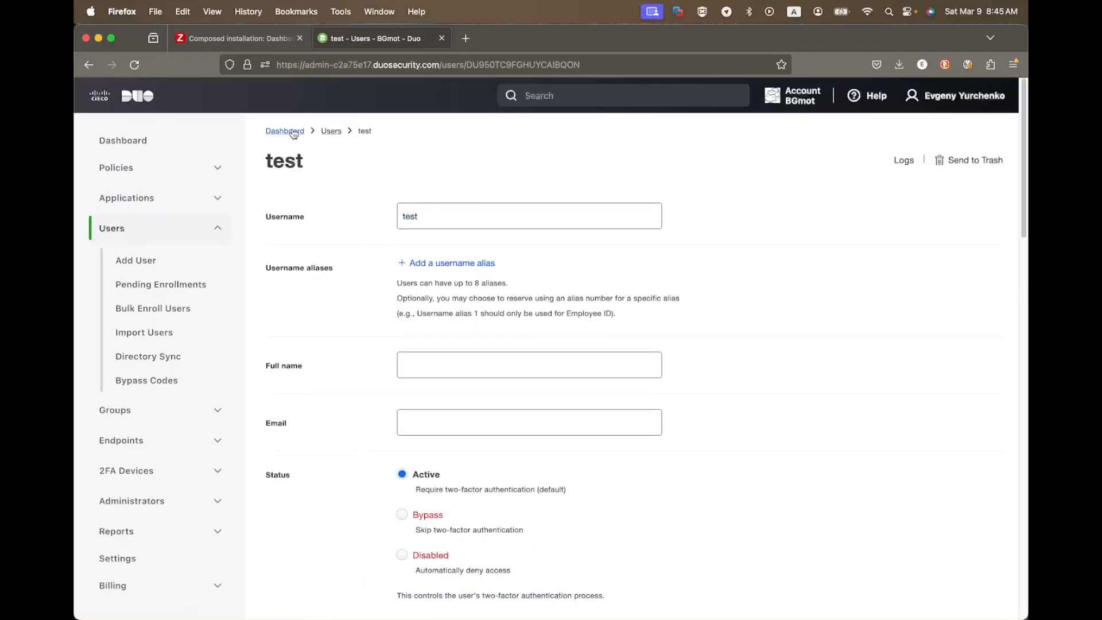
# Back on the Users list, select the test row and view its actions menu without choosing one.
pyautogui.click(331, 131)
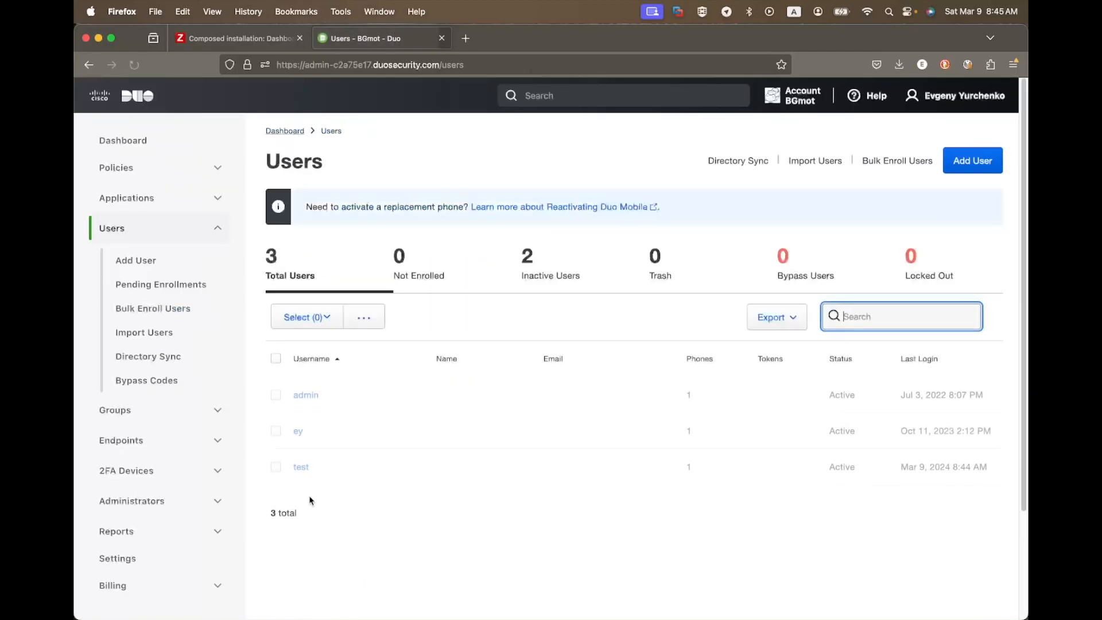
pyautogui.click(276, 467)
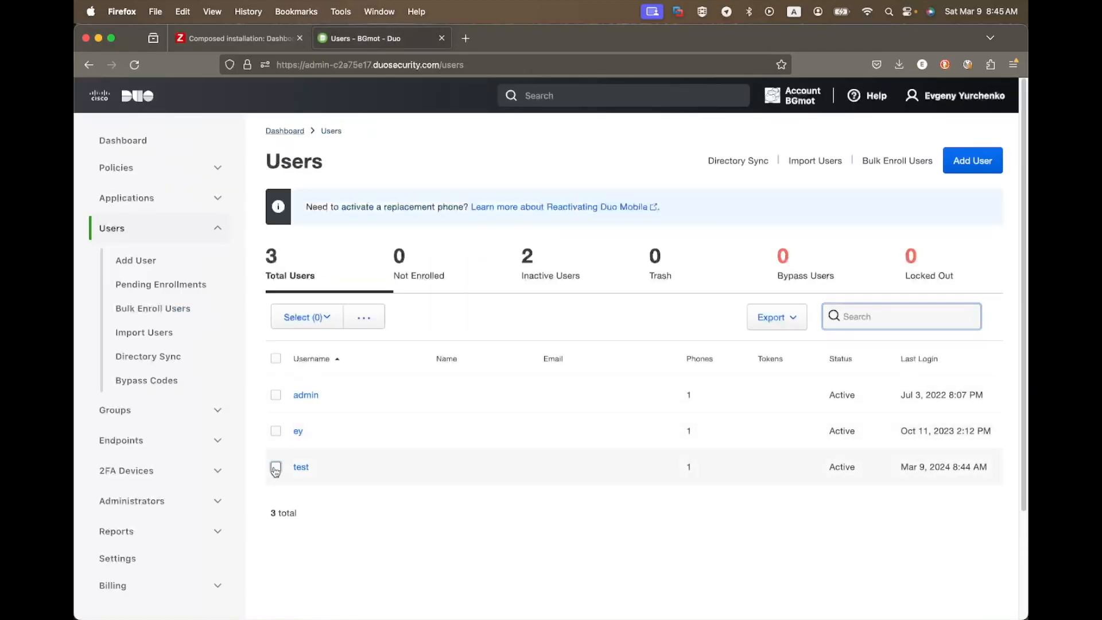
pyautogui.click(365, 314)
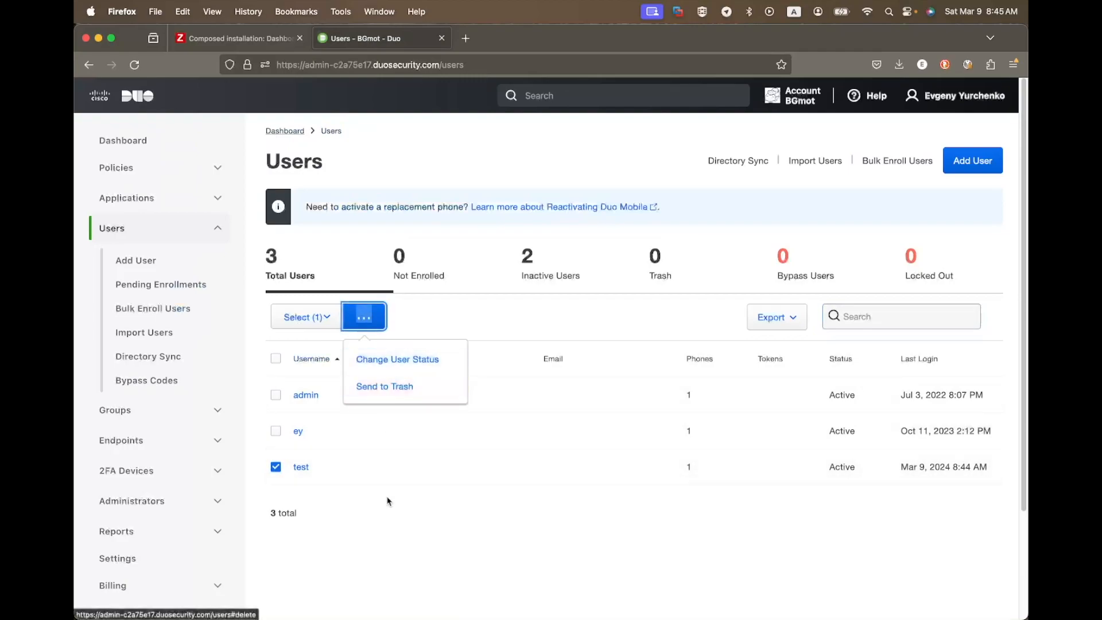
pyautogui.click(383, 453)
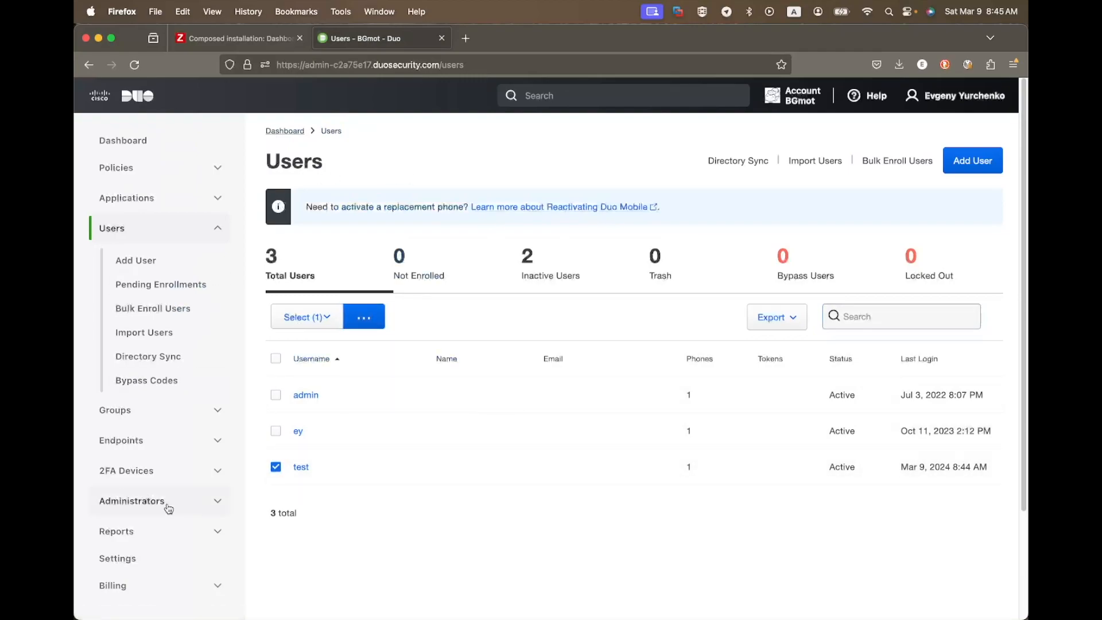